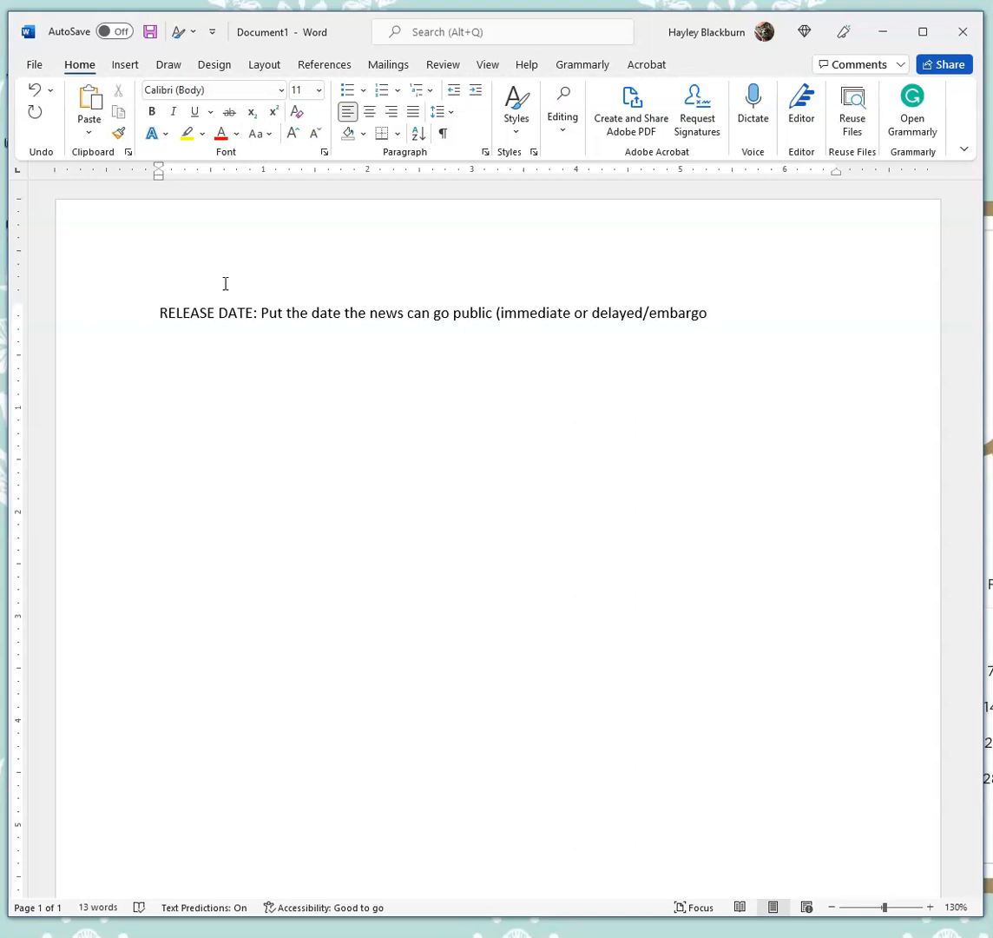
- Add the lines "Contact Information" and "Email you check (BearMail for our professional account)" below the release date line
{"action": "type", "text": "Contact Information "}
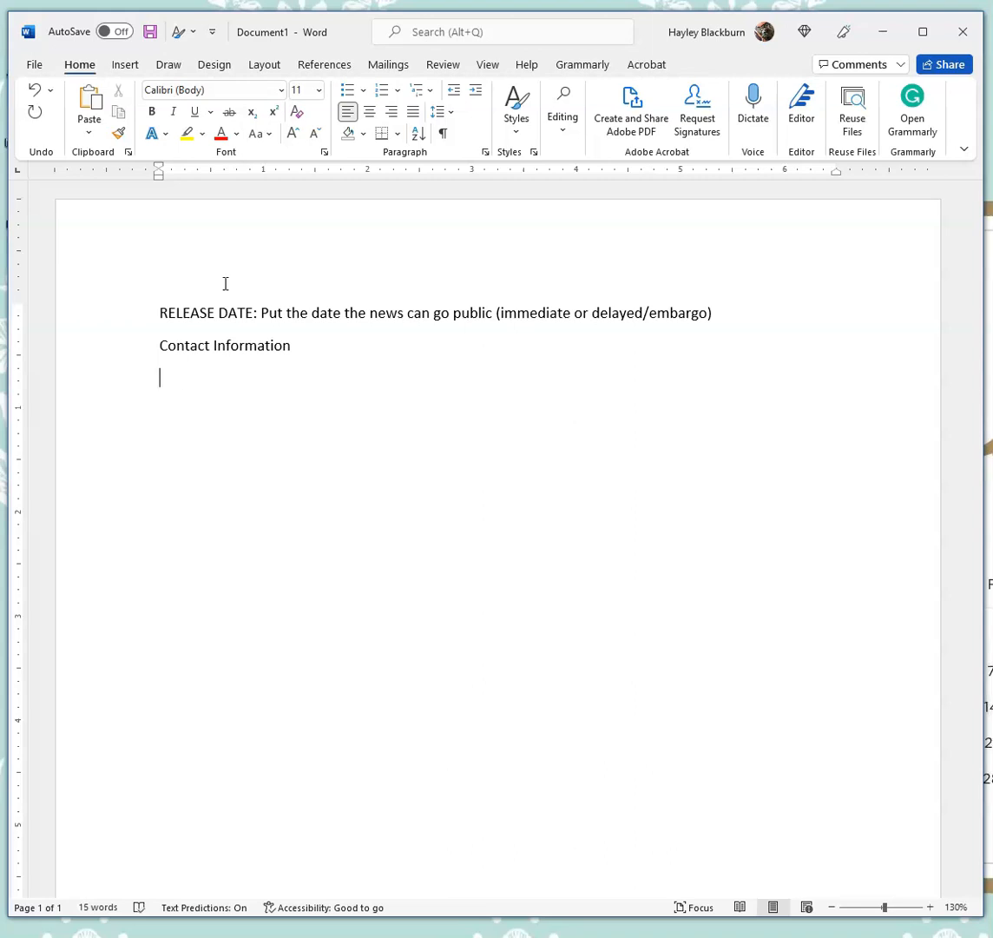
{"action": "type", "text": "Email you check (BearMail for our professional account"}
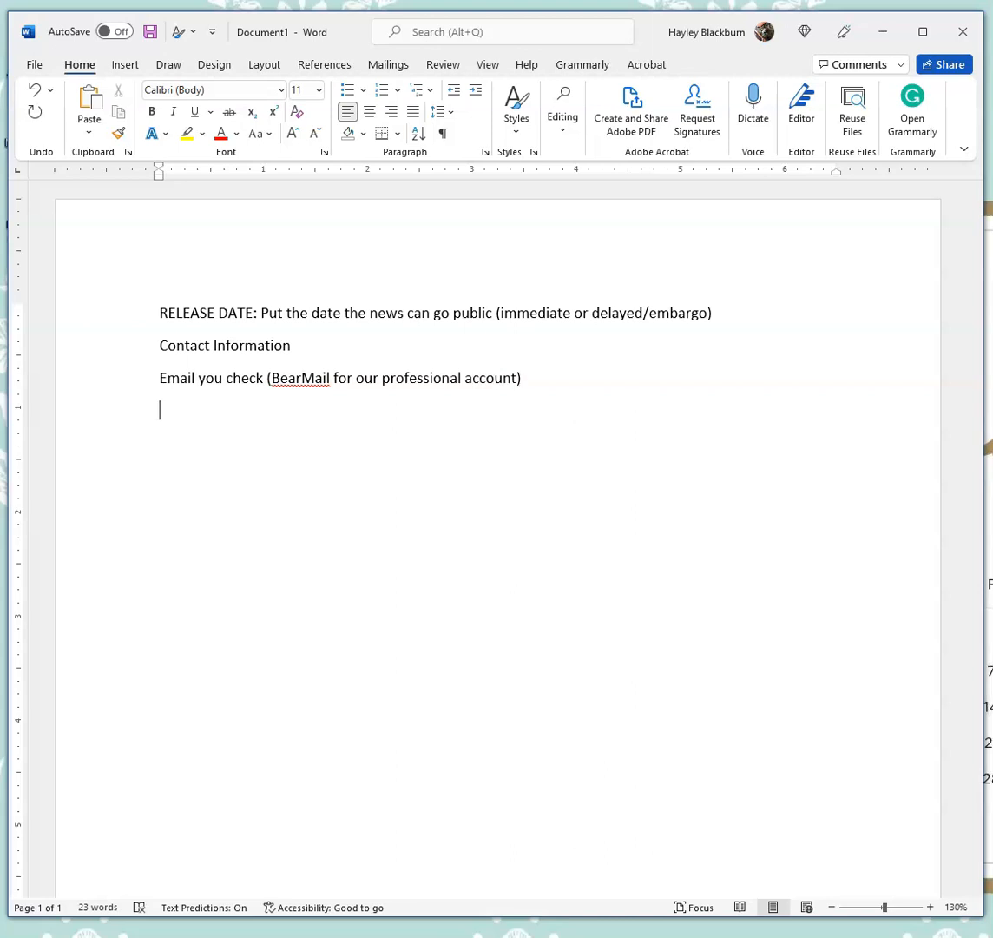
- Add a centered "Title" line and "The Big Picture Headline (think like a journalist here)", then return to left alignment
{"action": "left_click", "coordinate": [369, 111]}
{"action": "type", "text": "Title"}
{"action": "key", "text": "Return"}
{"action": "type", "text": "The Big Picture Headline (think like a journalist here)"}
{"action": "key", "text": "Return"}
{"action": "key", "text": "ctrl+l"}
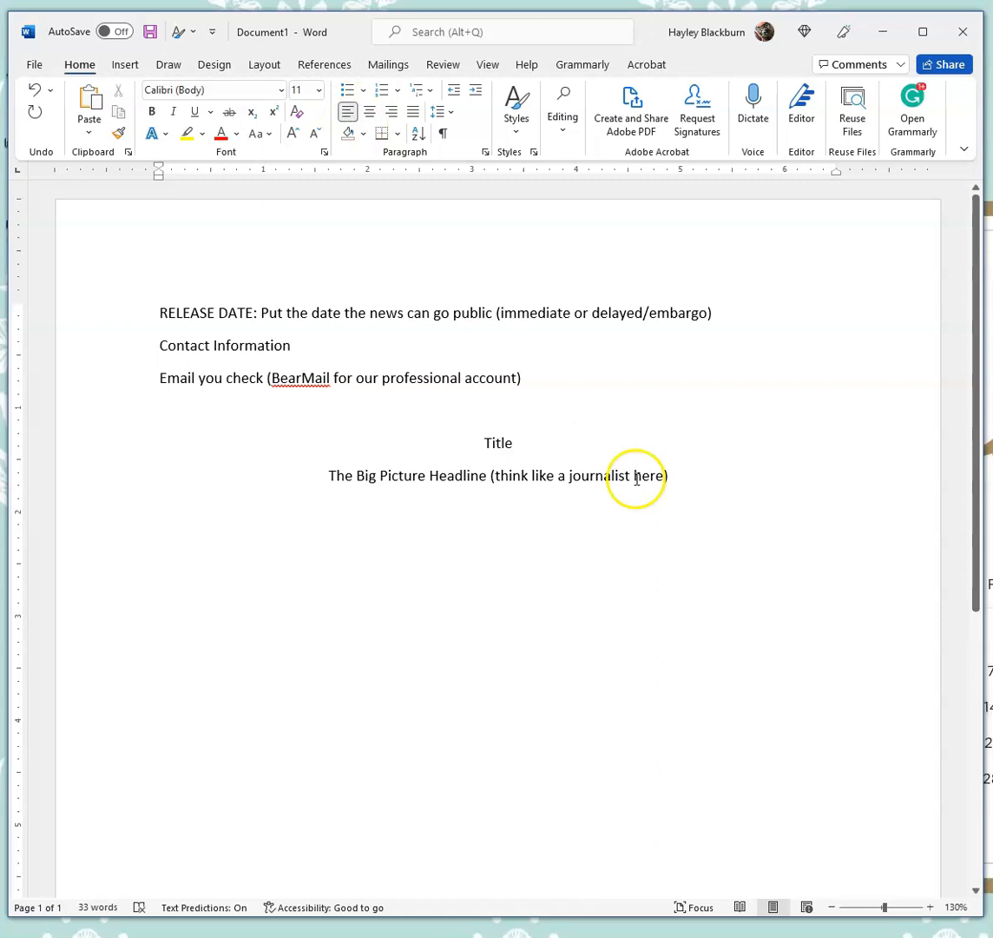
- Write the "Location, Date:" paragraph summarizing the big picture and why the audience will benefit from the news
{"action": "type", "text": "Location, Date: "}
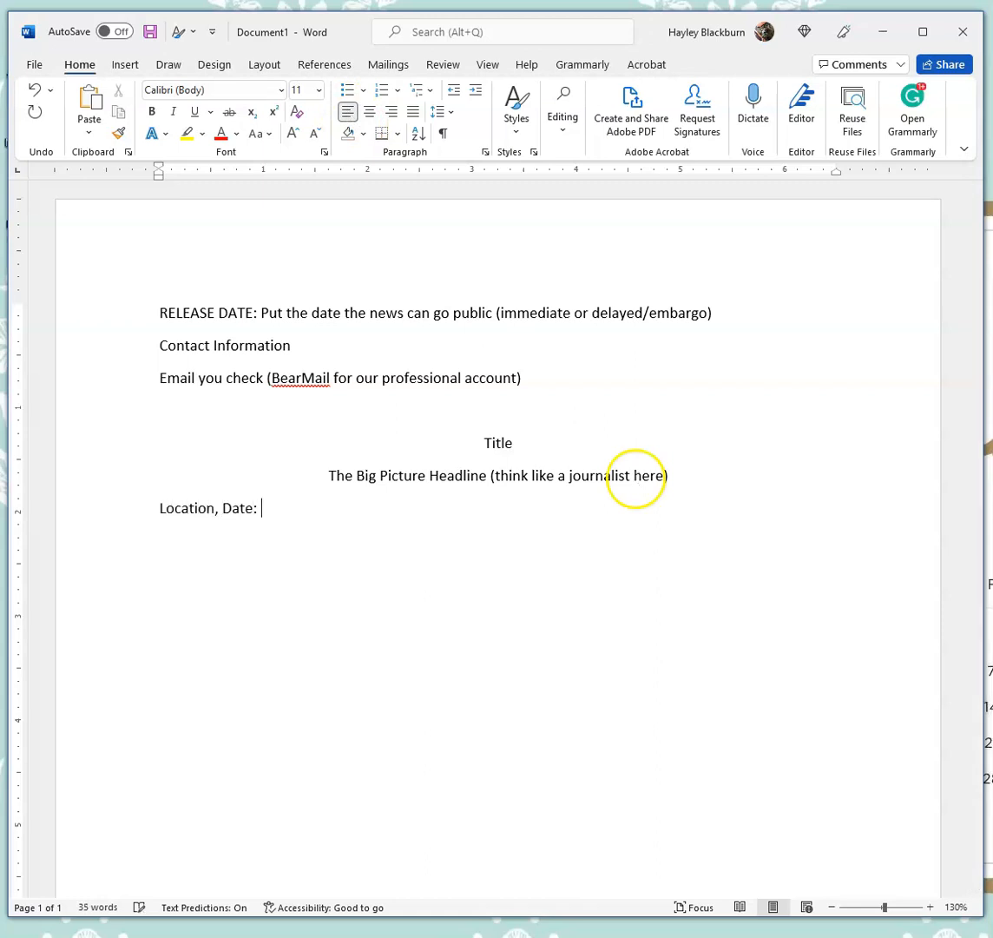
{"action": "type", "text": "Summarize the big picture with a nod to who this "}
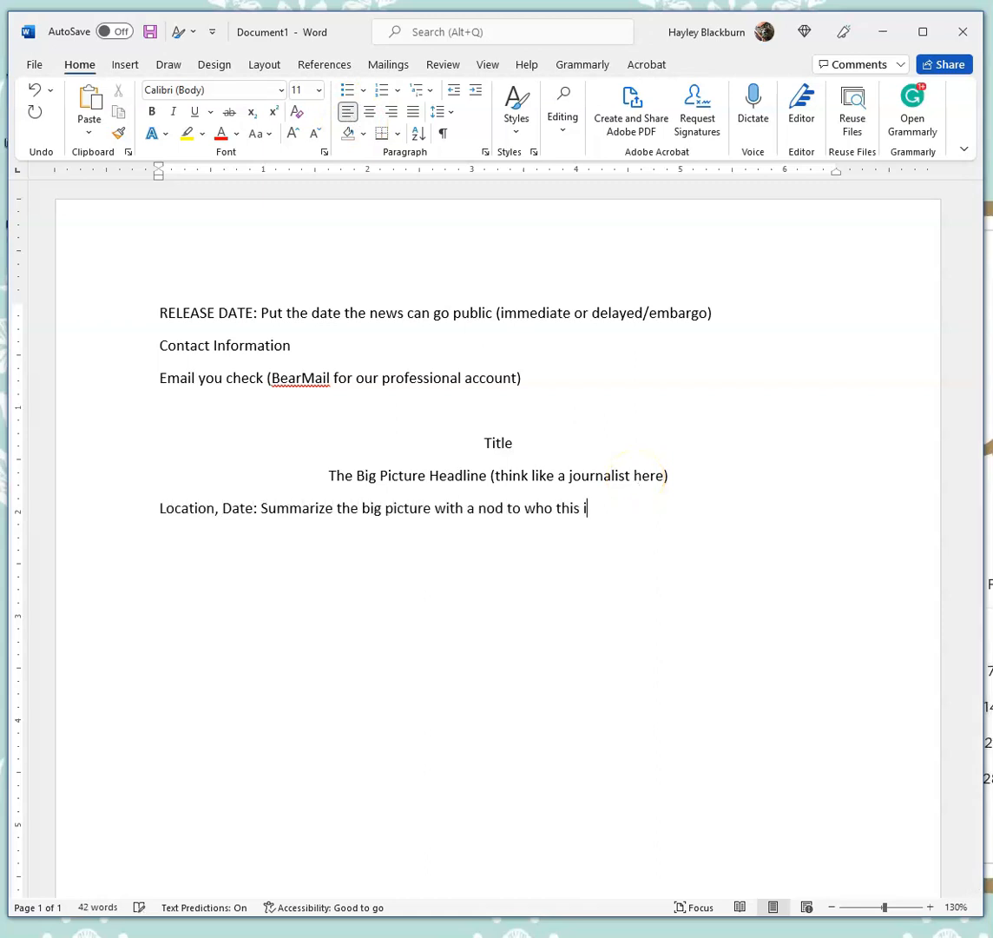
{"action": "type", "text": "is newsworthy towards. The audience wil"}
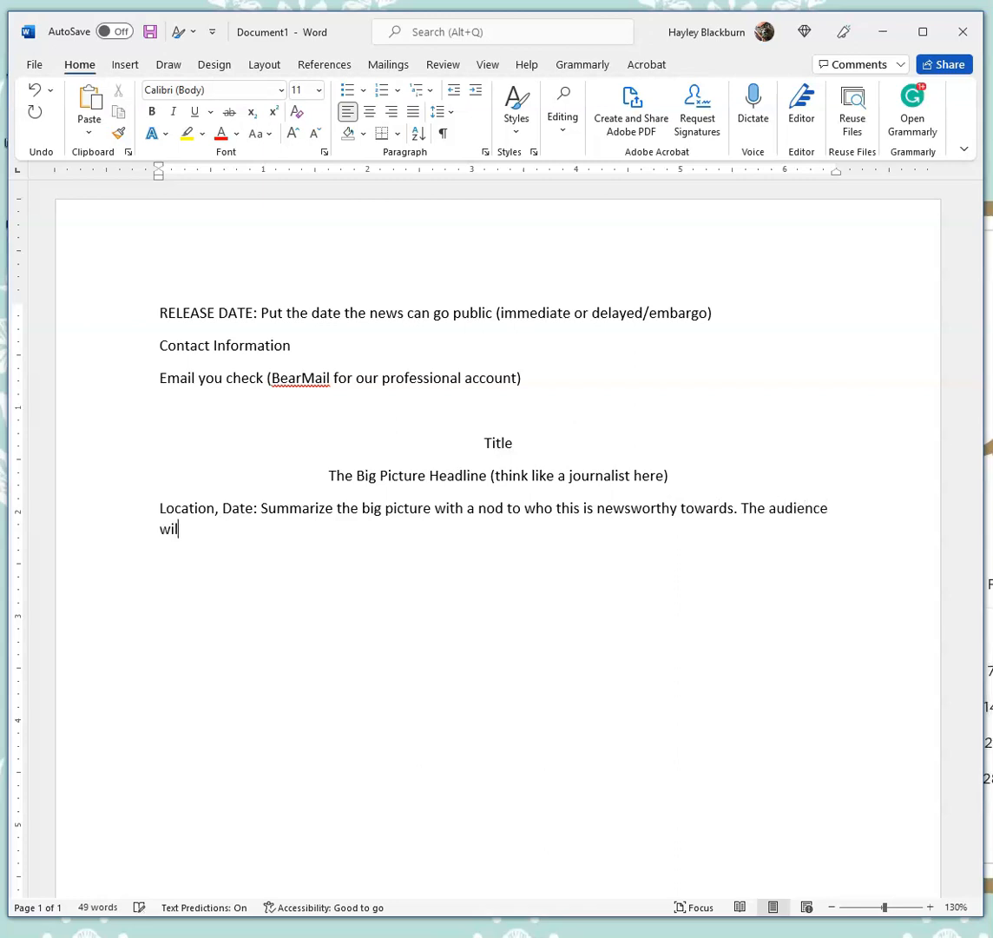
{"action": "type", "text": "l benefit from the announcement/news because it is related to the community."}
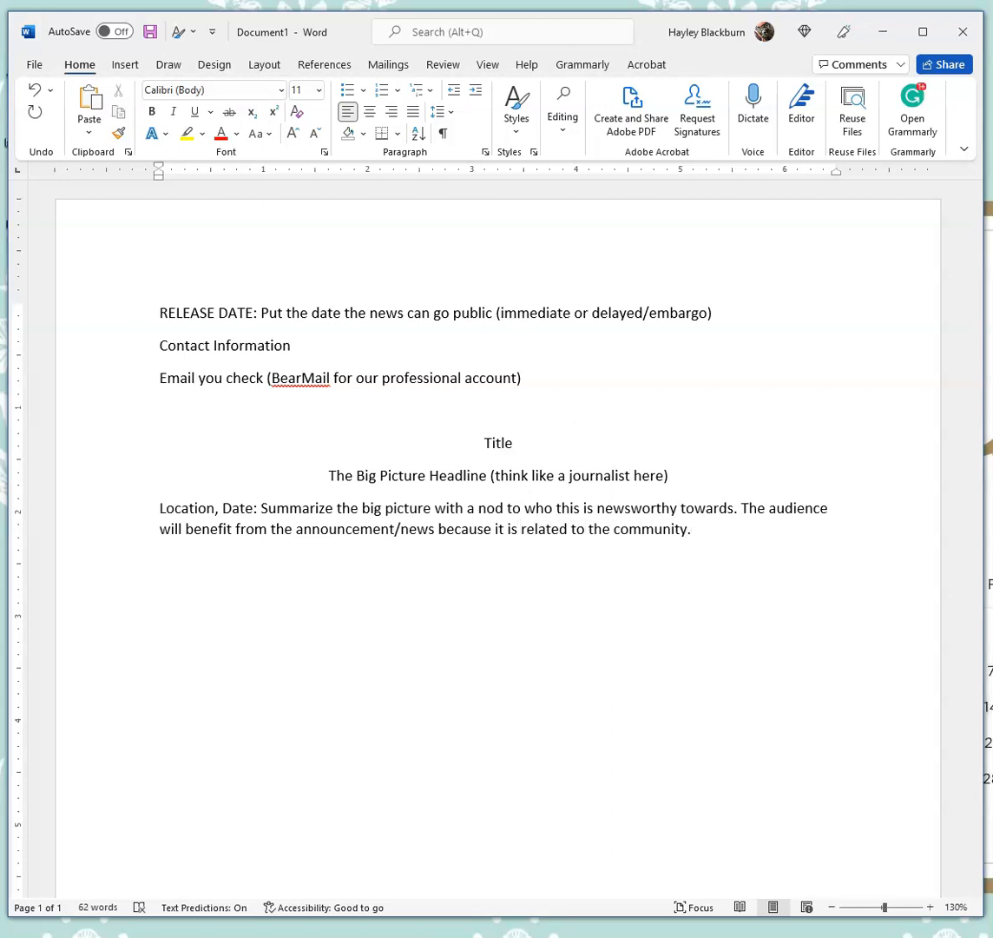
{"action": "type", "text": "out a qyuo"}
{"action": "type", "text": "te that the n"}
{"action": "type", "text": "ews-organization can easily use in their publication"}
{"action": "type", "text": ".\" You might use a direct quote from the clien"}
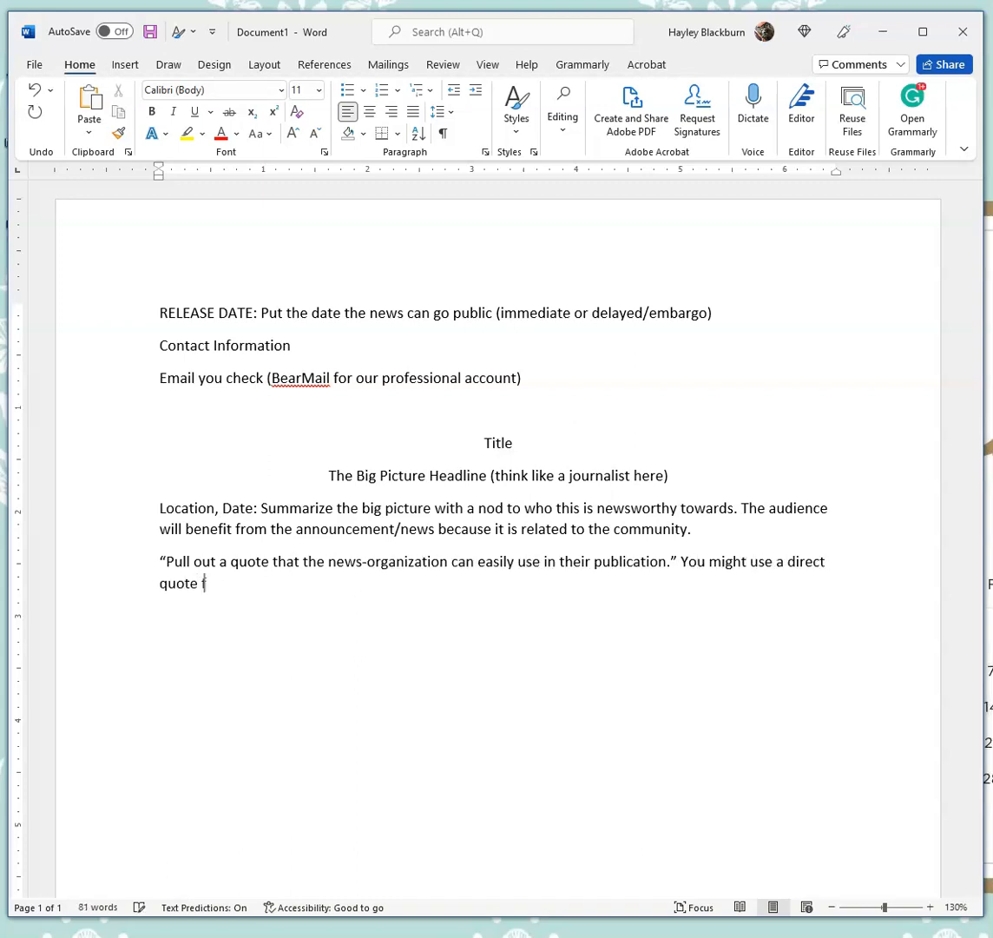
{"action": "type", "text": "t or an element of the story you want the jo"}
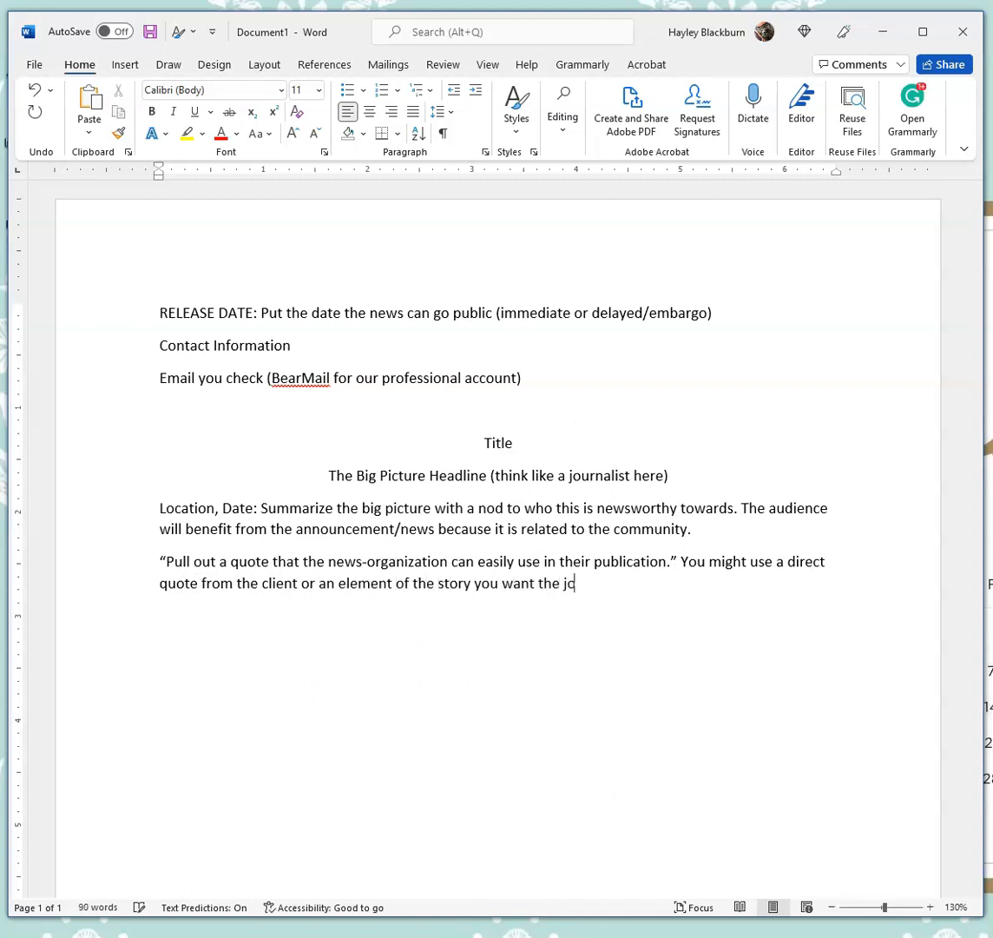
{"action": "type", "text": "urnalist to emphasize. This could also be swapped fo"}
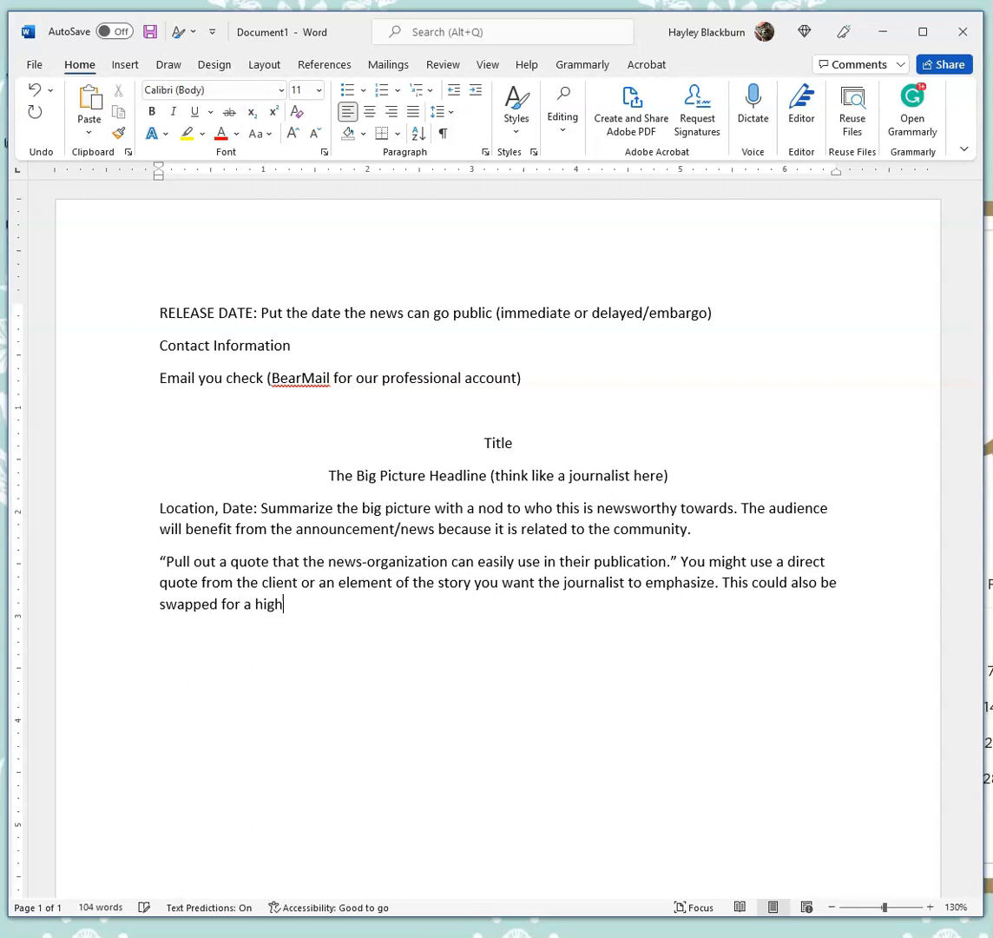
{"action": "type", "text": "r a highlight or core pitch element if going for a multi"}
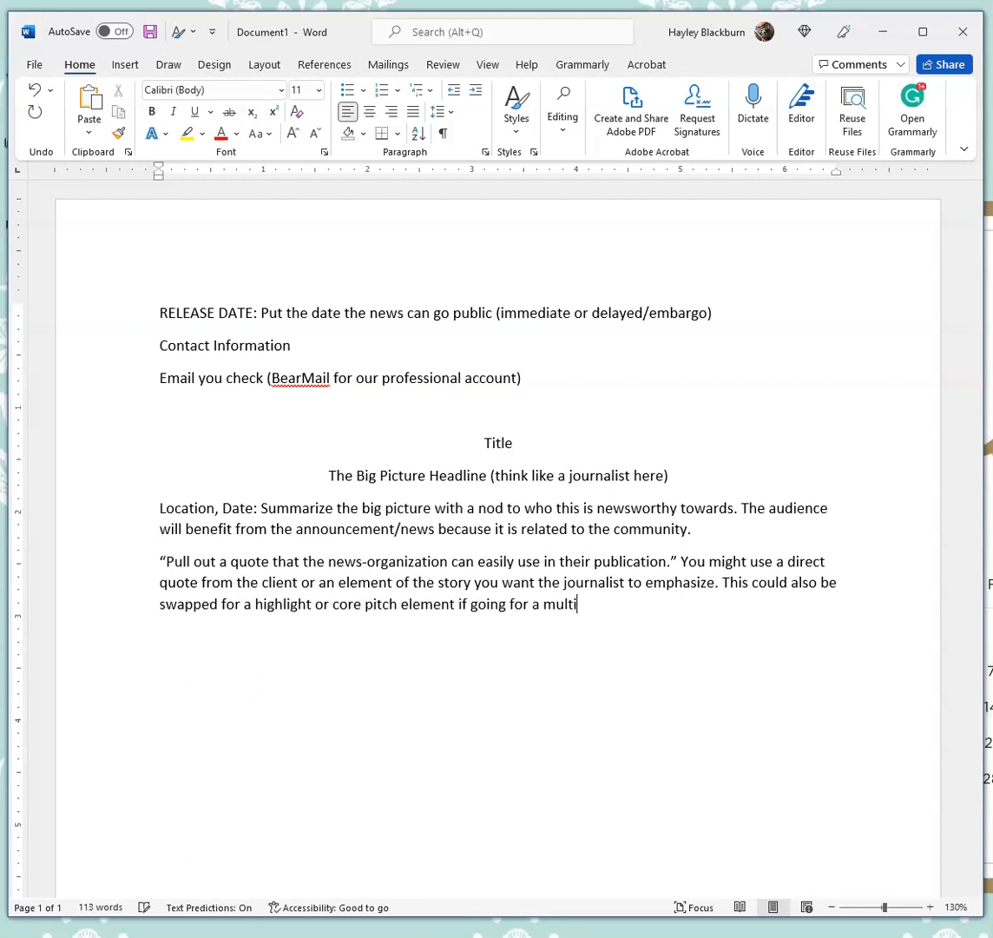
{"action": "type", "text": "-media organization."}
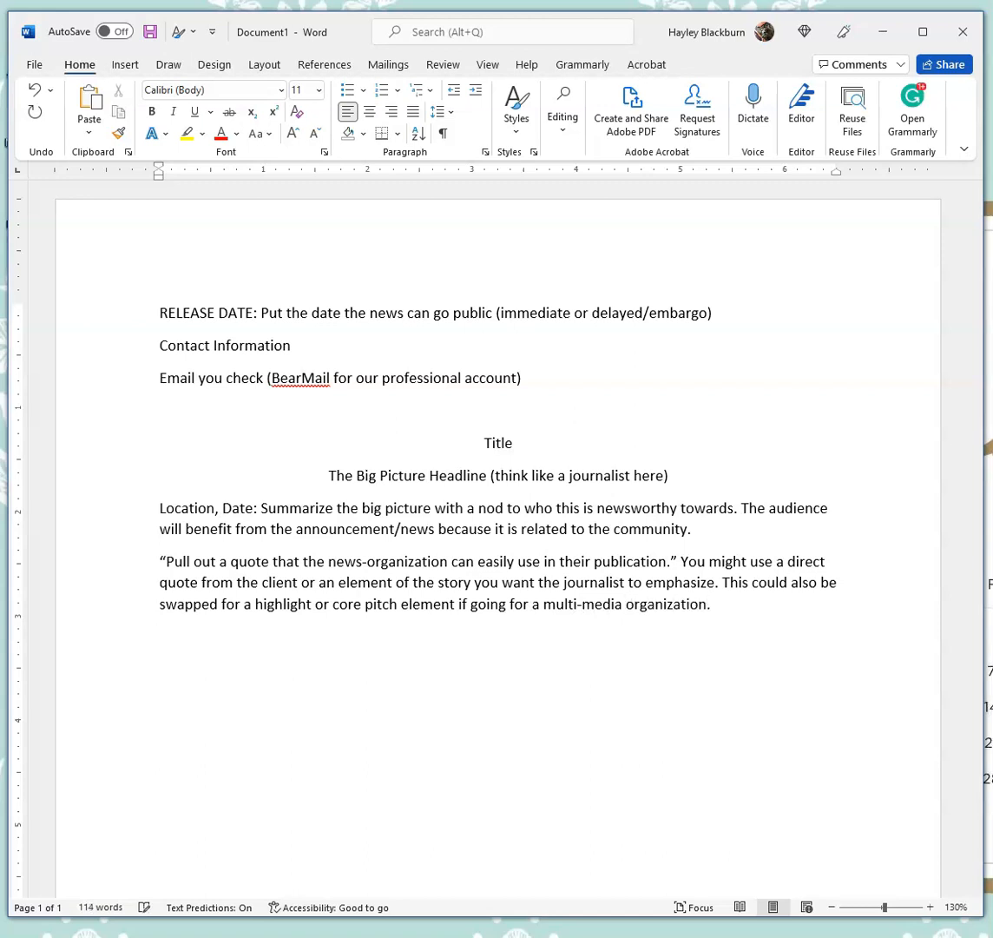
{"action": "type", "text": "Provide the details of the news item to make it easy for the reader to find."}
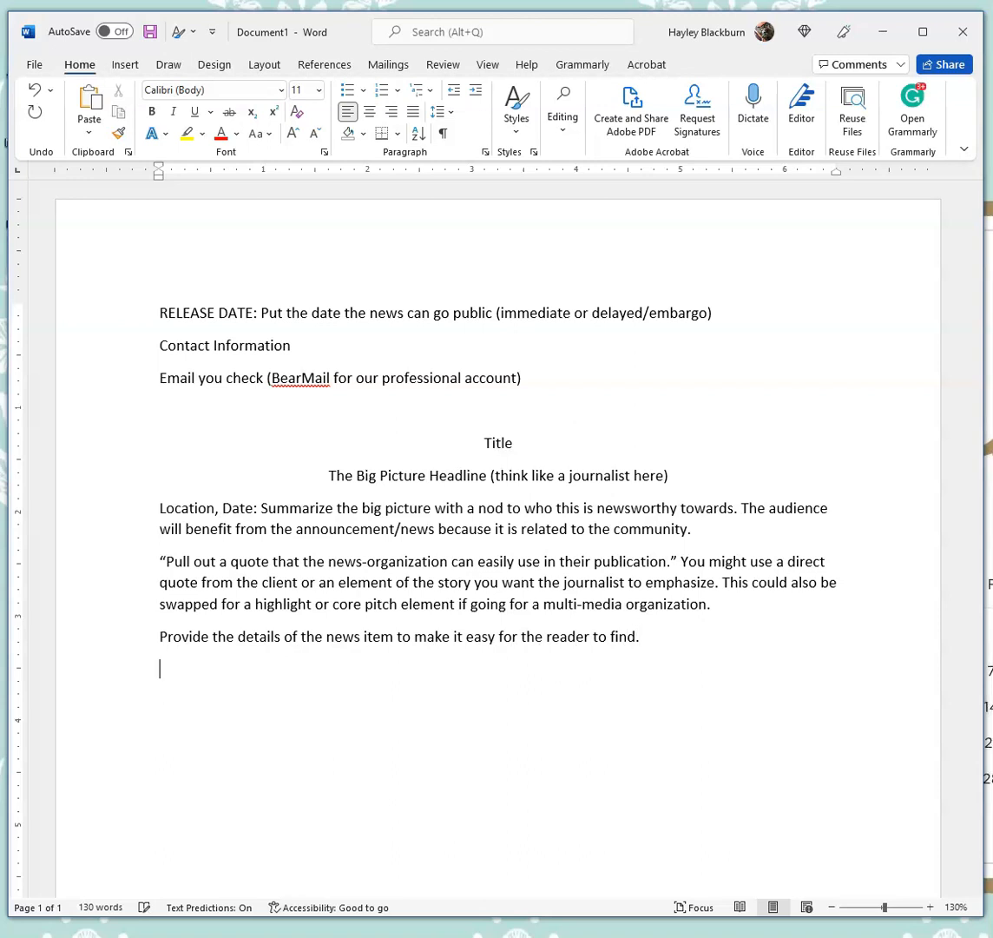
{"action": "type", "text": "Detail #1--maybe a date and time"}
- Add the details intro sentence, lines Detail #1 to Detail #3, and "Reinforce the action item related to the news event."
{"action": "key", "text": "Return"}
{"action": "type", "text": "Detail"}
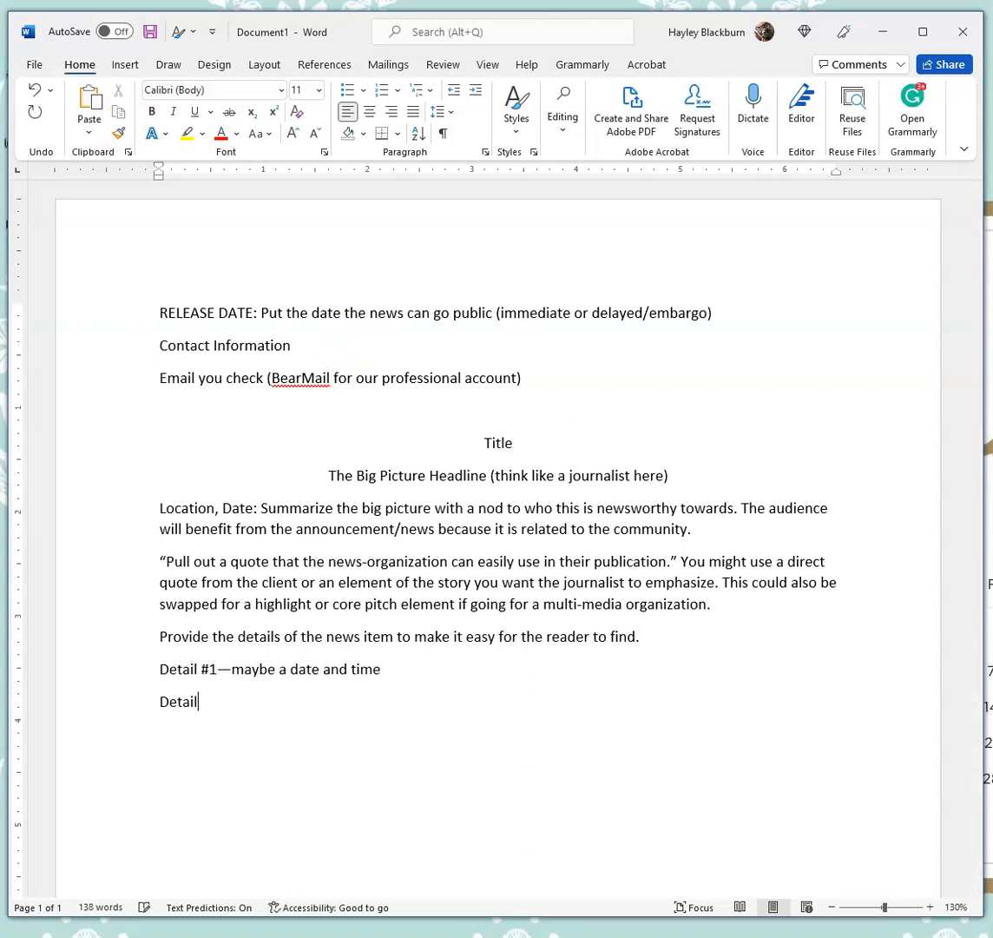
{"action": "type", "text": " #2--maybe a location"}
{"action": "key", "text": "Return"}
{"action": "type", "text": "Detail "}
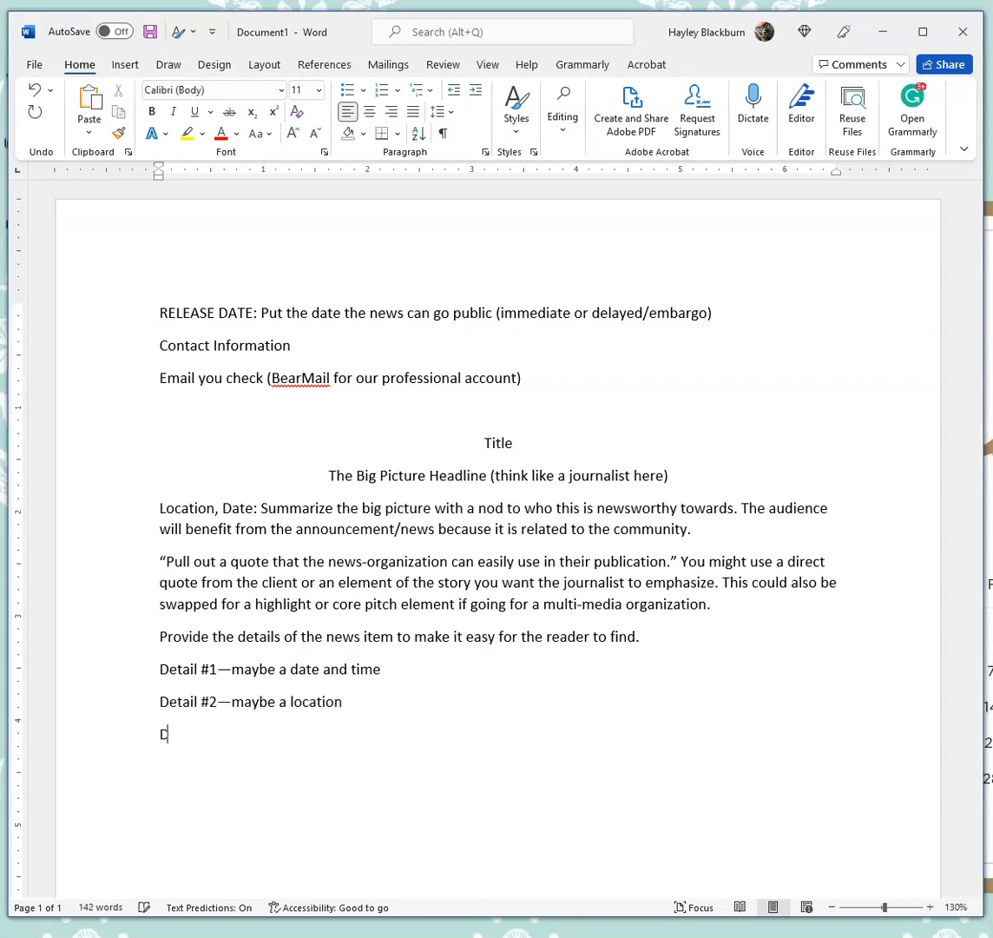
{"action": "type", "text": "#3--maybe a feature, bene"}
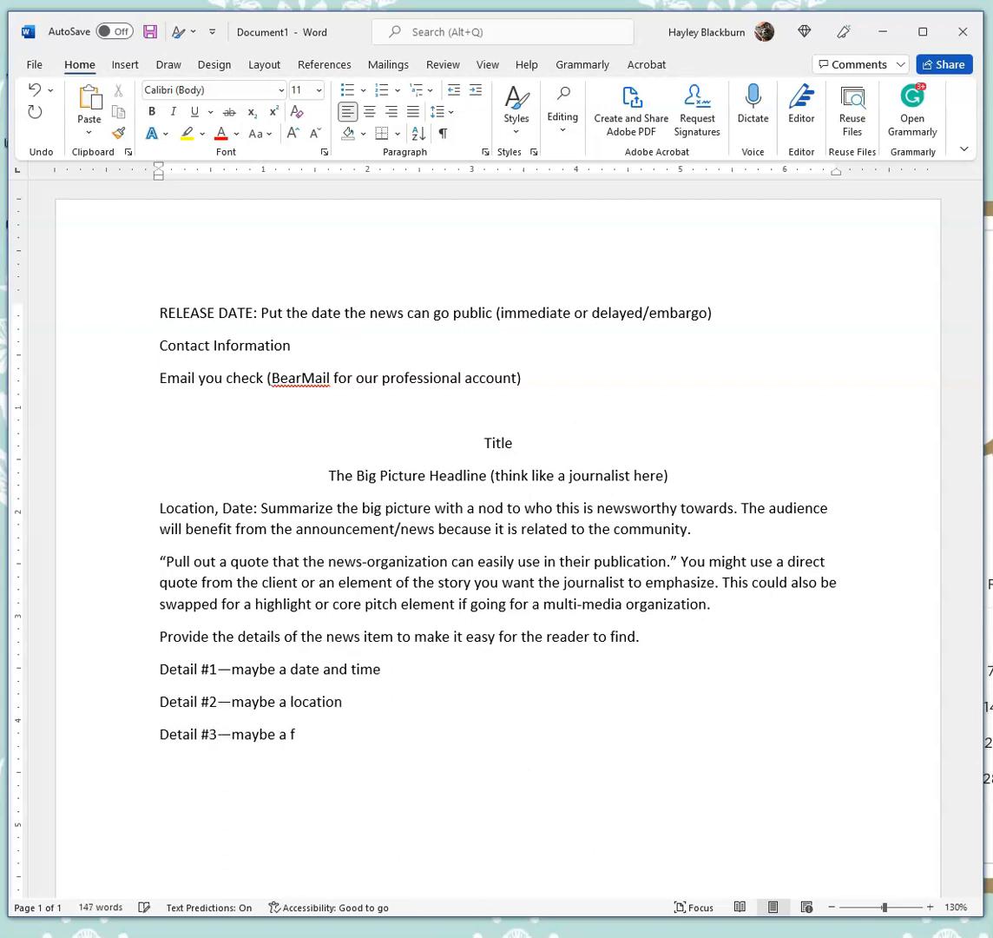
{"action": "type", "text": "fit, or action"}
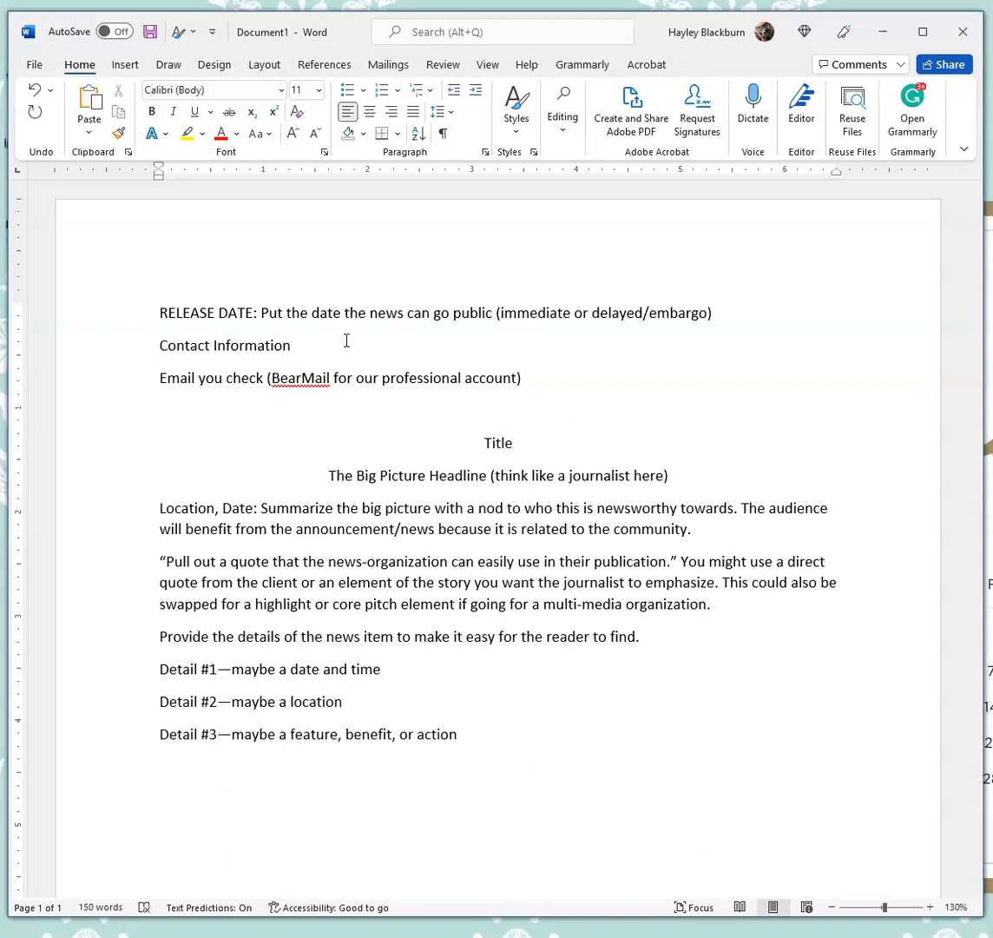
{"action": "key", "text": "Return"}
{"action": "type", "text": "Reinforce the action item related to the news event."}
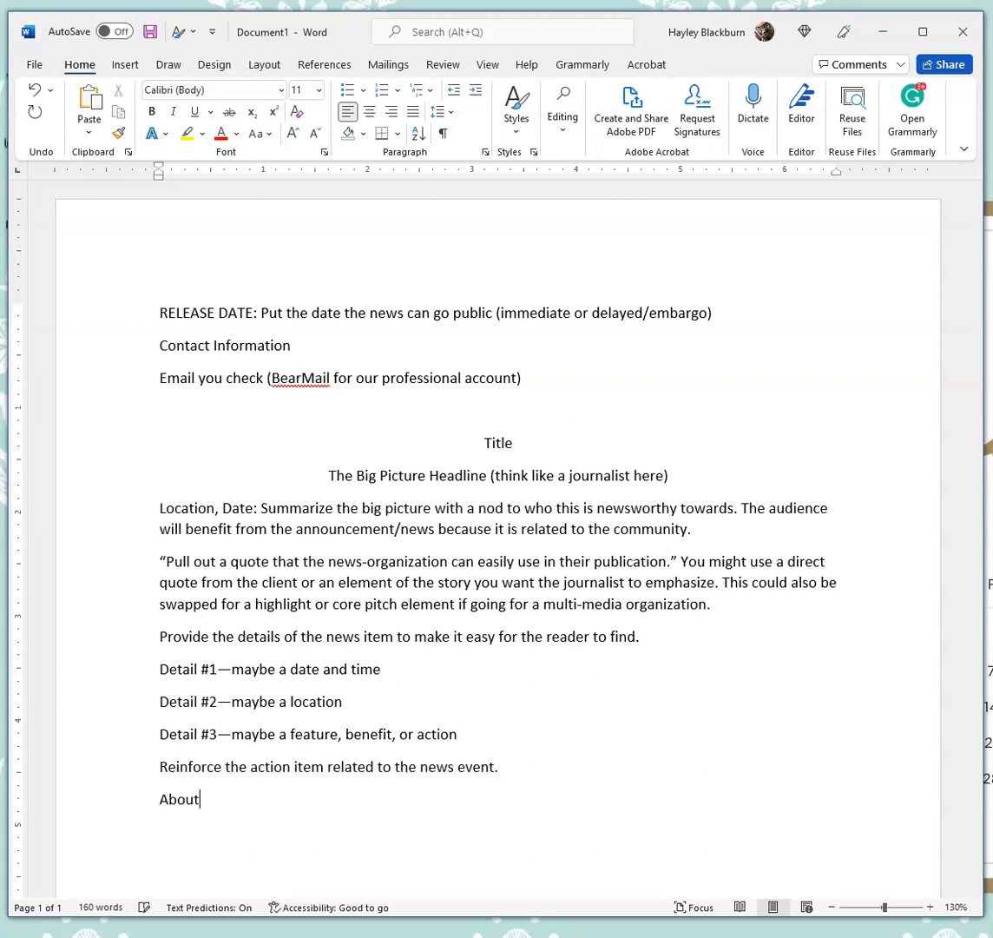
{"action": "type", "text": "ient (Boilerplate): You might provid"}
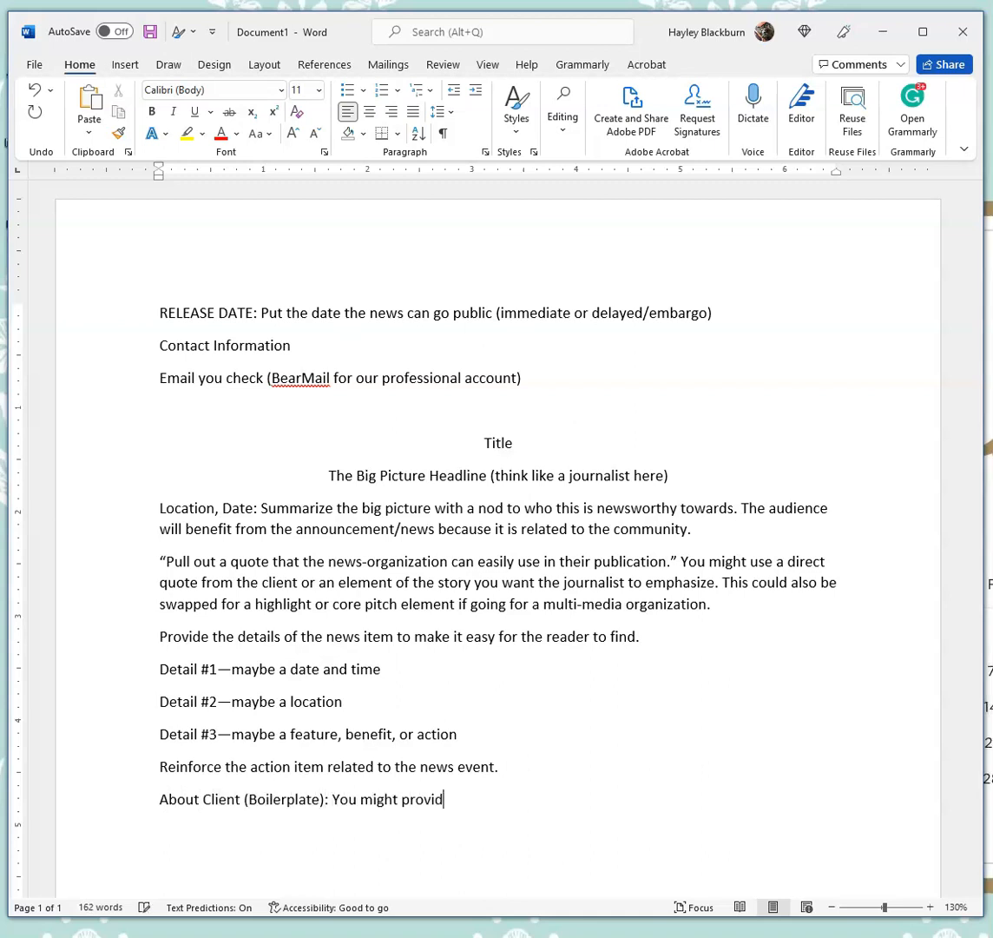
{"action": "type", "text": "e the organization mission statement and website links, social "}
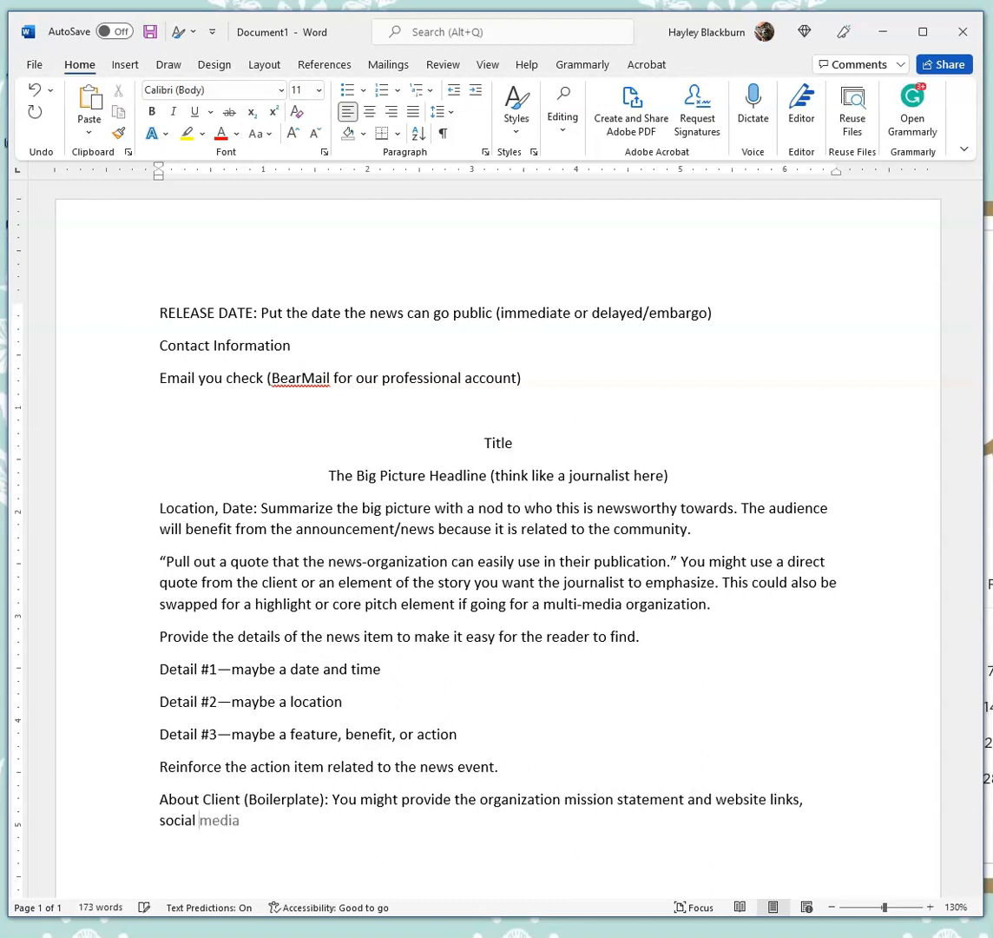
{"action": "type", "text": "links, and other key servi"}
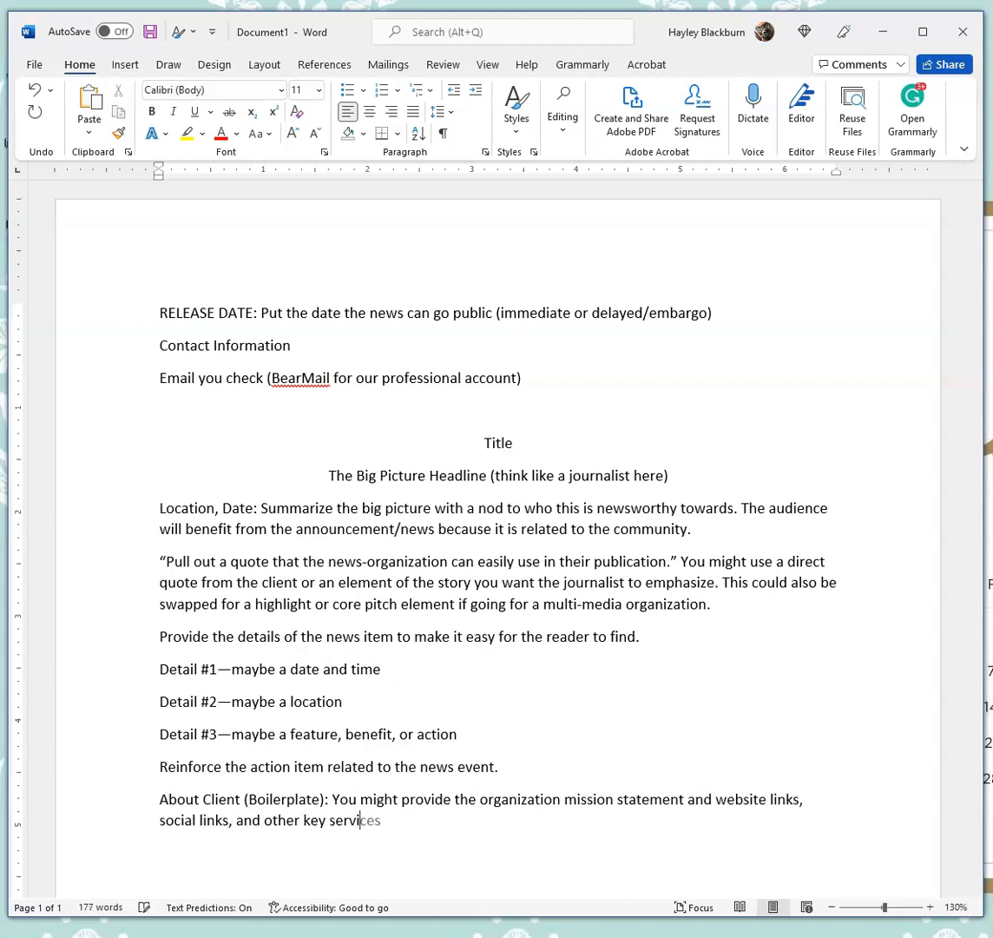
{"action": "type", "text": "ce items the au"}
- Write the "About Client (Boilerplate):" paragraph and the closing line "### or -End- to signal the end of the document"
{"action": "key", "text": "BackSpace"}
{"action": "key", "text": "BackSpace"}
{"action": "type", "text": "journali"}
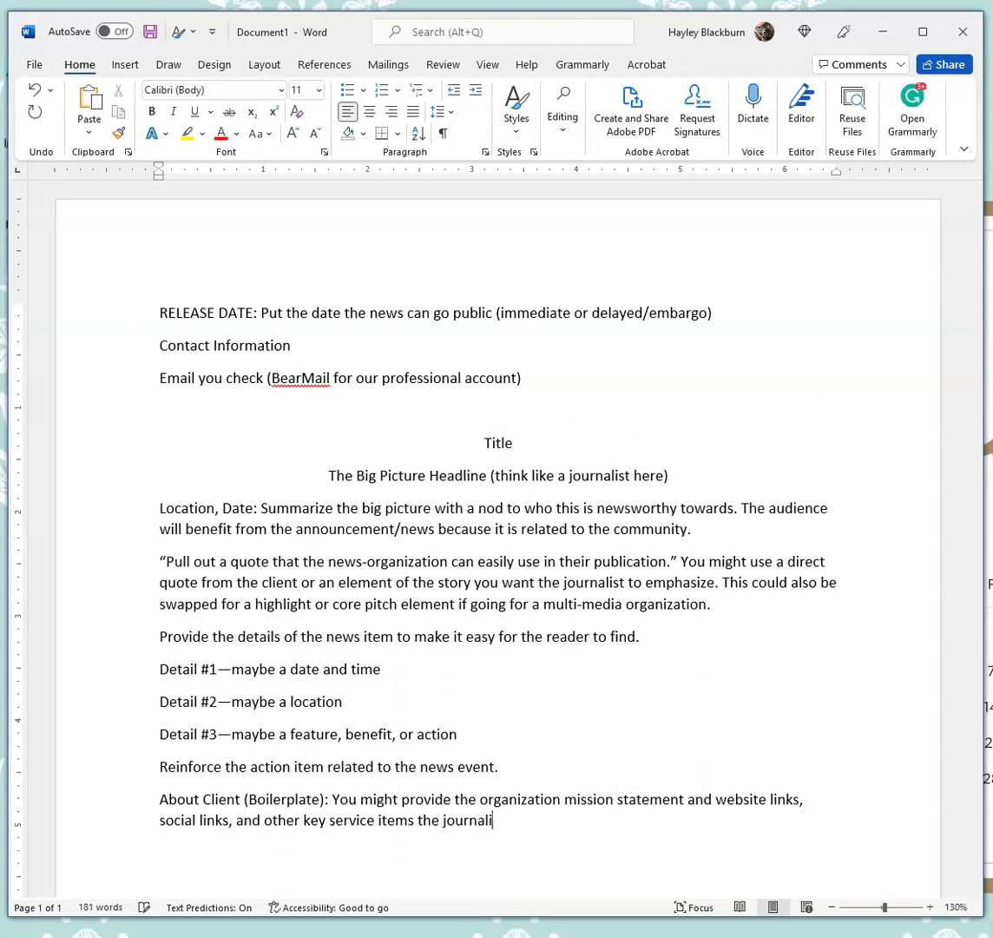
{"action": "type", "text": "st might need. "}
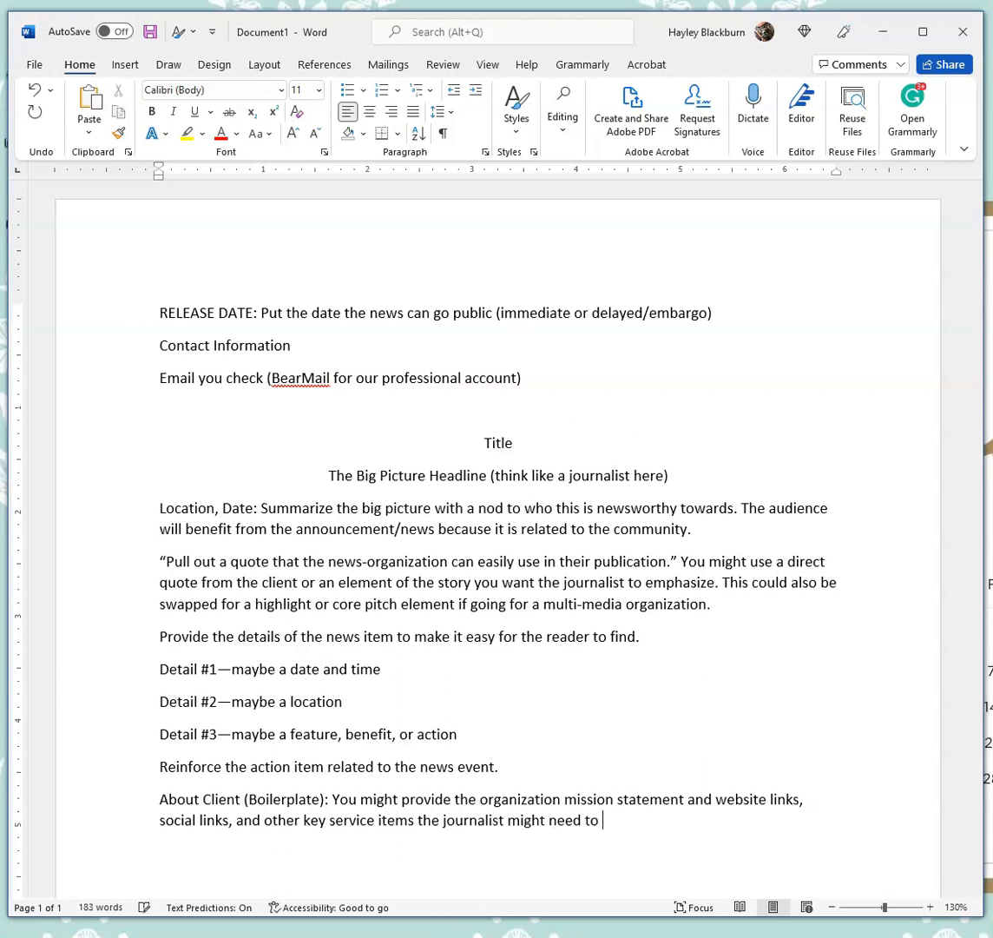
{"action": "type", "text": "### or -End- to signal the end of the document"}
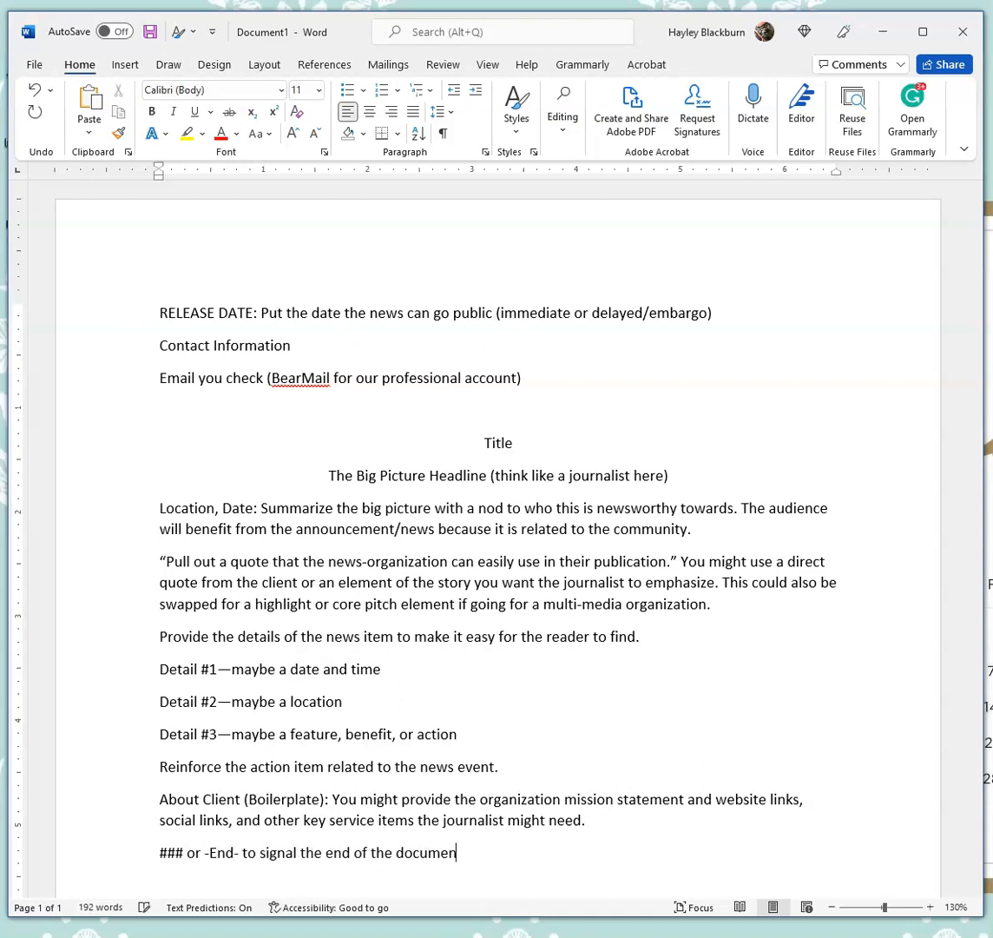
- Remove the space after paragraphs for the release date, contact and email lines
{"action": "left_click_drag", "start_coordinate": [160, 312], "coordinate": [165, 408]}
{"action": "left_click", "coordinate": [436, 111]}
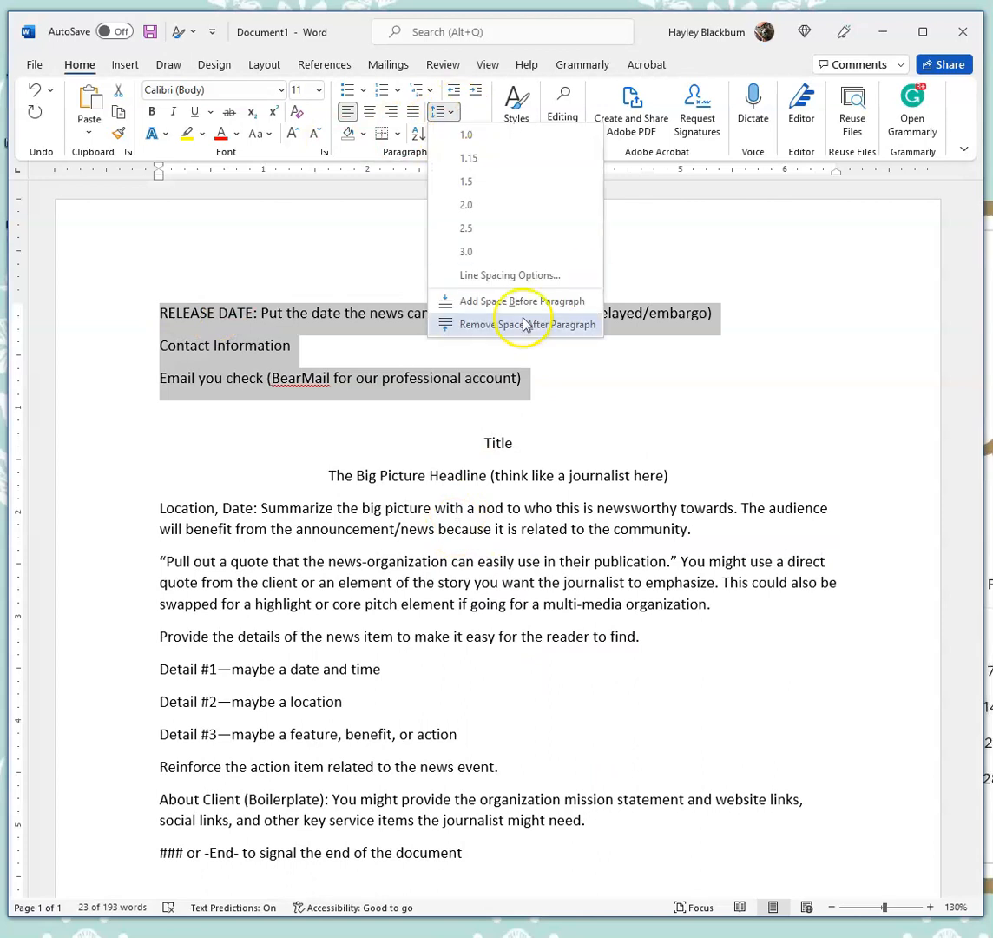
{"action": "left_click", "coordinate": [523, 324]}
- Make the "Location, Date" label bold
{"action": "left_click_drag", "start_coordinate": [160, 473], "coordinate": [257, 473]}
{"action": "left_click", "coordinate": [257, 437]}
{"action": "scroll", "coordinate": [381, 563], "scroll_direction": "down", "scroll_amount": 2}
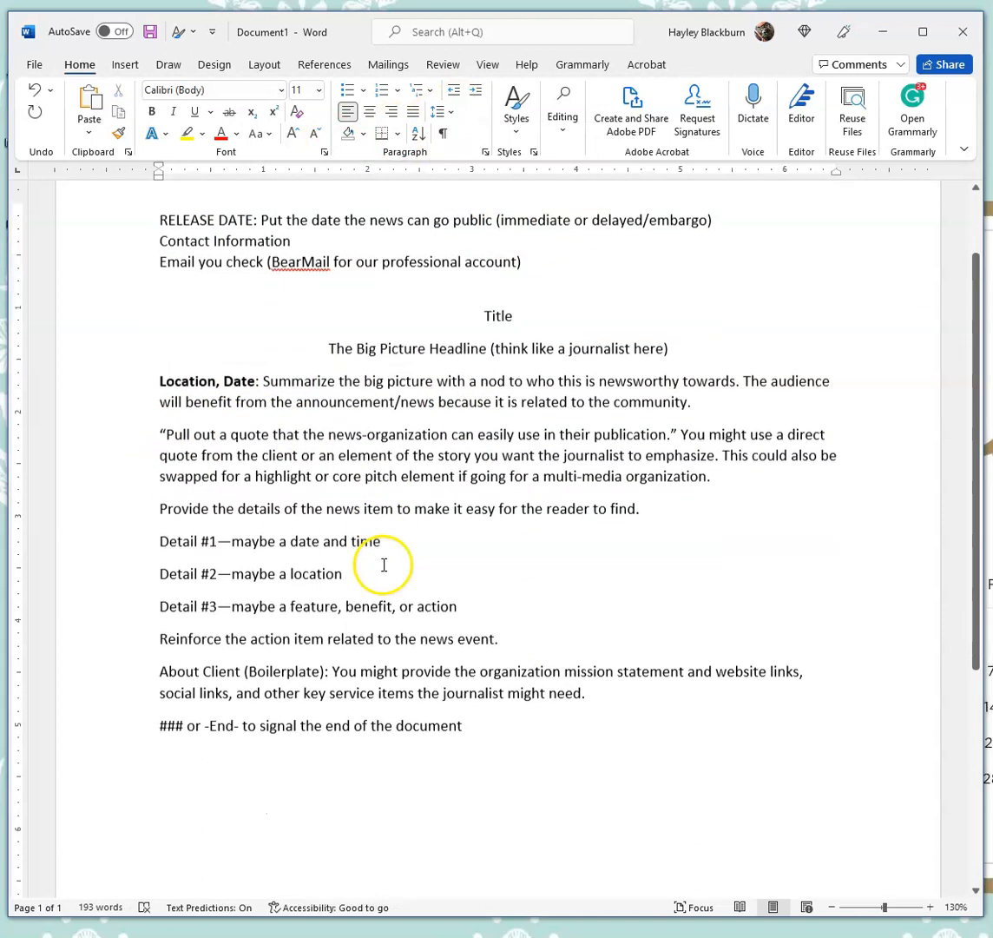
- Turn the three Detail lines into a bulleted list
{"action": "left_click_drag", "start_coordinate": [160, 535], "coordinate": [461, 599]}
{"action": "left_click", "coordinate": [348, 90]}
- Underline the sentence "Provide the details of the news item to make it easy for the reader to find."
{"action": "left_click", "coordinate": [184, 526]}
{"action": "left_click_drag", "start_coordinate": [160, 501], "coordinate": [642, 501]}
{"action": "left_click", "coordinate": [194, 111]}
{"action": "left_click", "coordinate": [395, 556]}
{"action": "scroll", "coordinate": [268, 644], "scroll_direction": "down", "scroll_amount": 1}
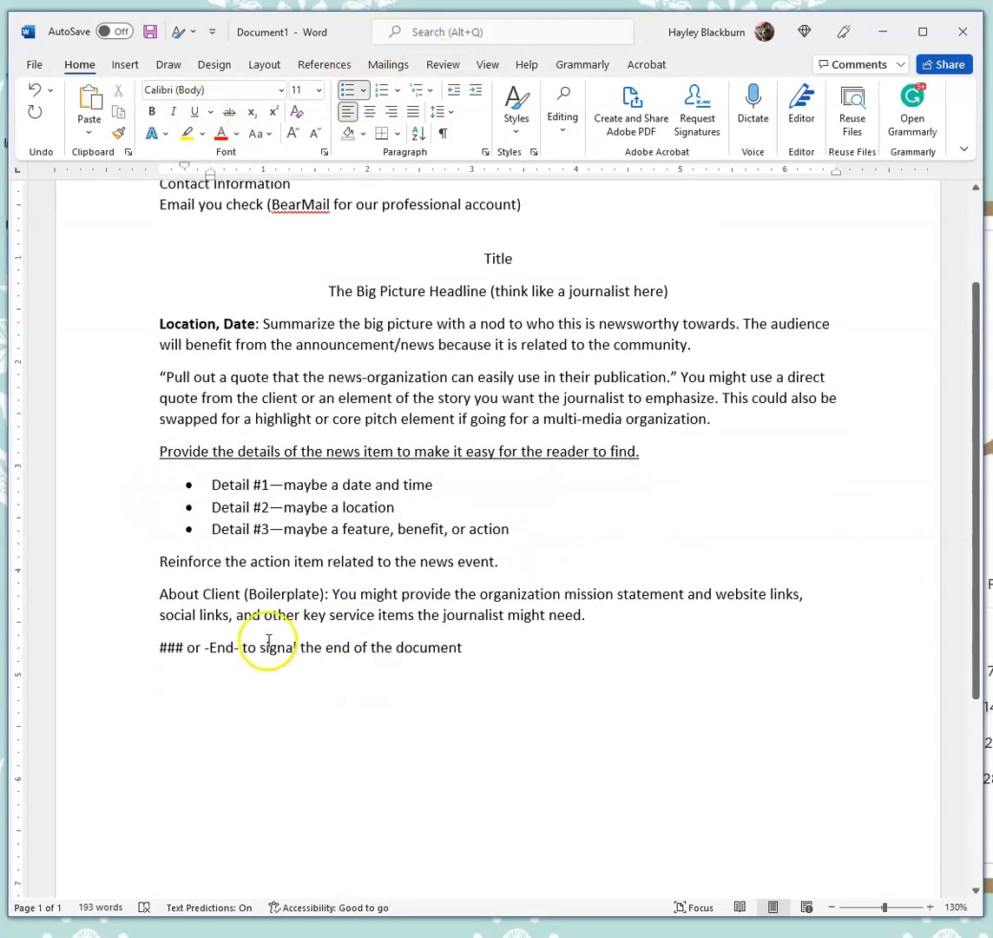
- Italicize the About Client (Boilerplate) paragraph and center the closing ### line
{"action": "left_click_drag", "start_coordinate": [160, 594], "coordinate": [660, 626]}
{"action": "key", "text": "ctrl+i"}
{"action": "left_click", "coordinate": [469, 648]}
{"action": "left_click", "coordinate": [369, 111]}
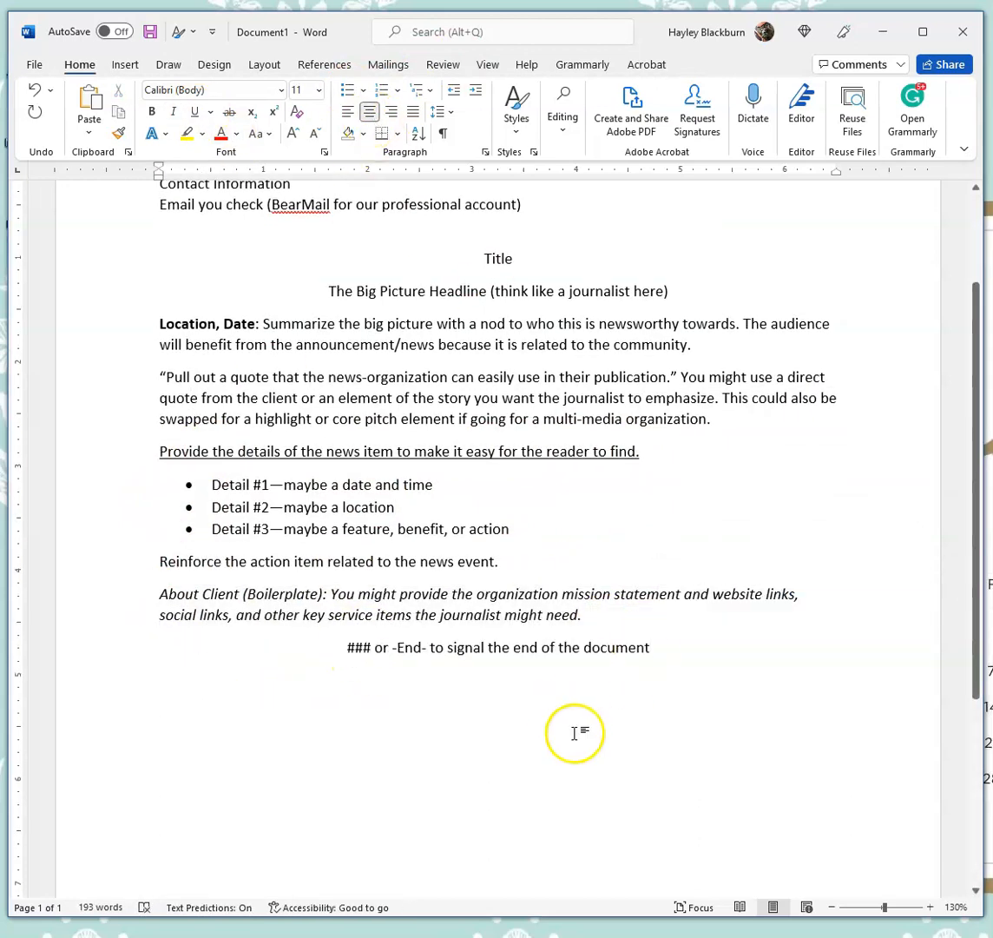
{"action": "scroll", "coordinate": [575, 712], "scroll_direction": "down", "scroll_amount": 1}
{"action": "scroll", "coordinate": [575, 712], "scroll_direction": "up", "scroll_amount": 2}
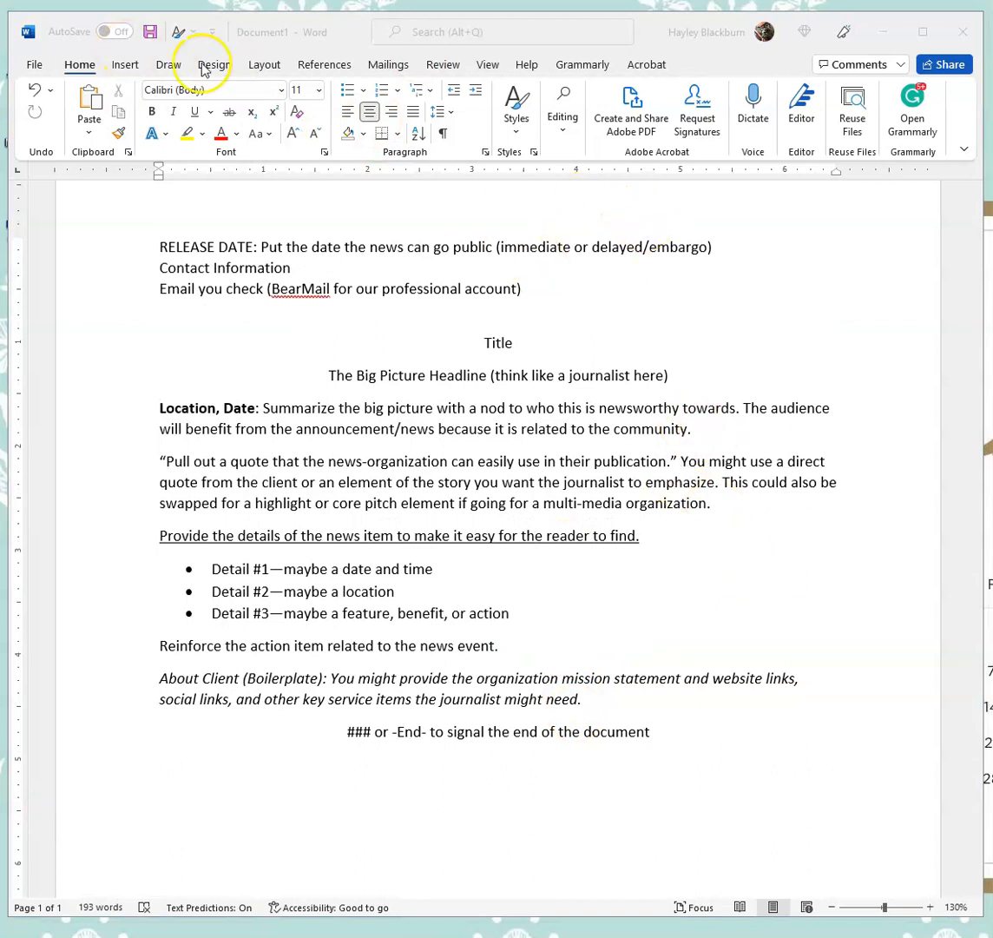
{"action": "left_click", "coordinate": [140, 69]}
{"action": "left_click", "coordinate": [128, 66]}
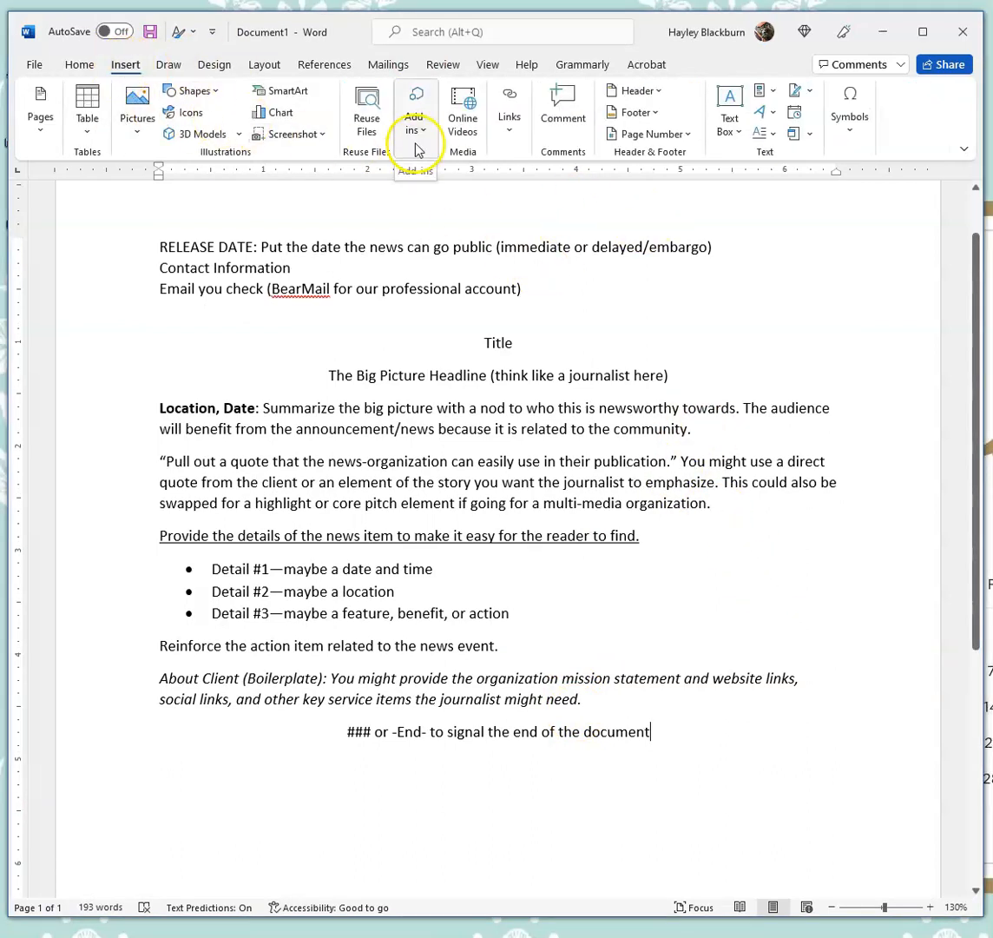
- Add a custom diagonal text watermark reading "Embargo 2/1/2022"
{"action": "left_click", "coordinate": [215, 64]}
{"action": "left_click", "coordinate": [792, 122]}
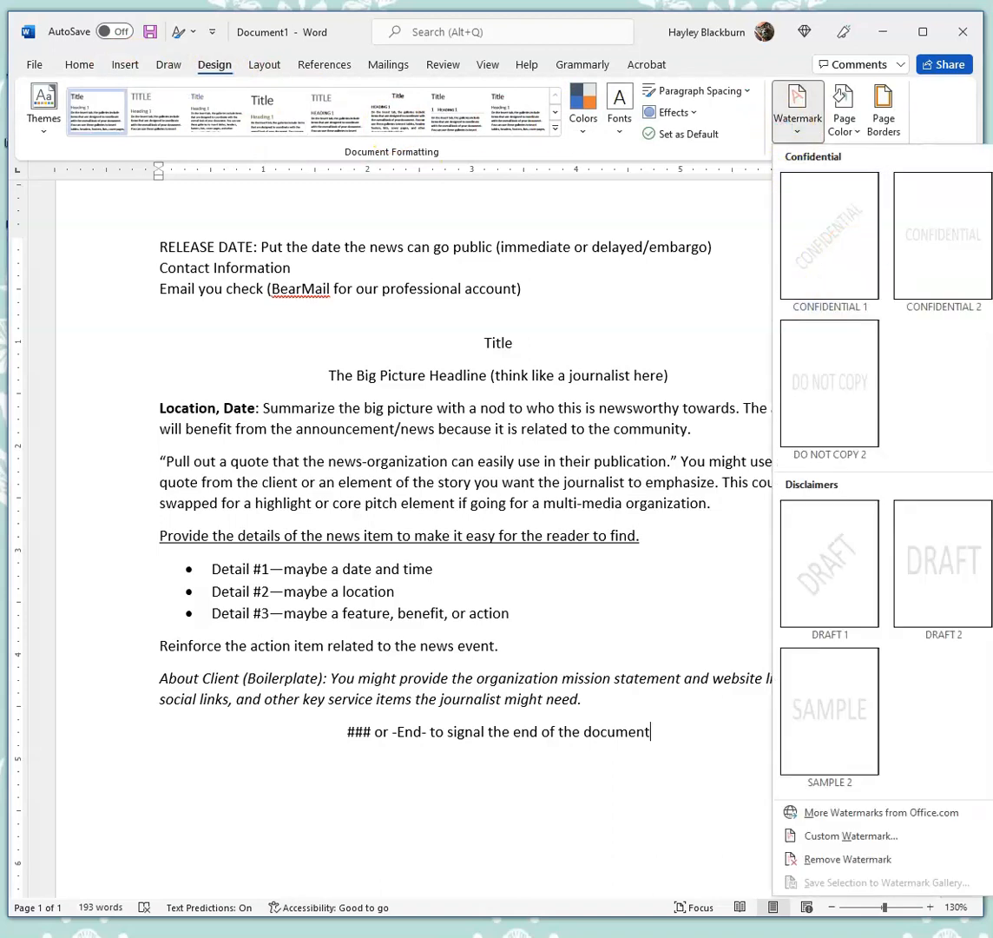
{"action": "left_click", "coordinate": [847, 836]}
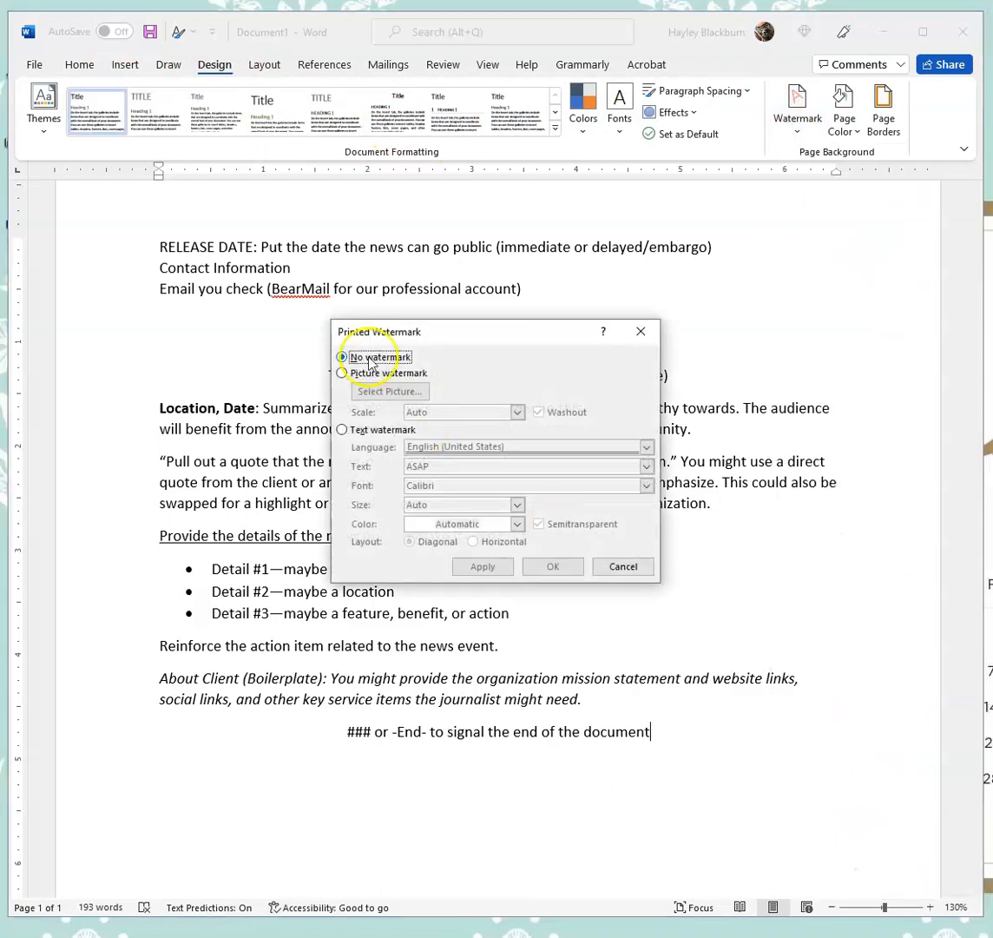
{"action": "left_click", "coordinate": [342, 429]}
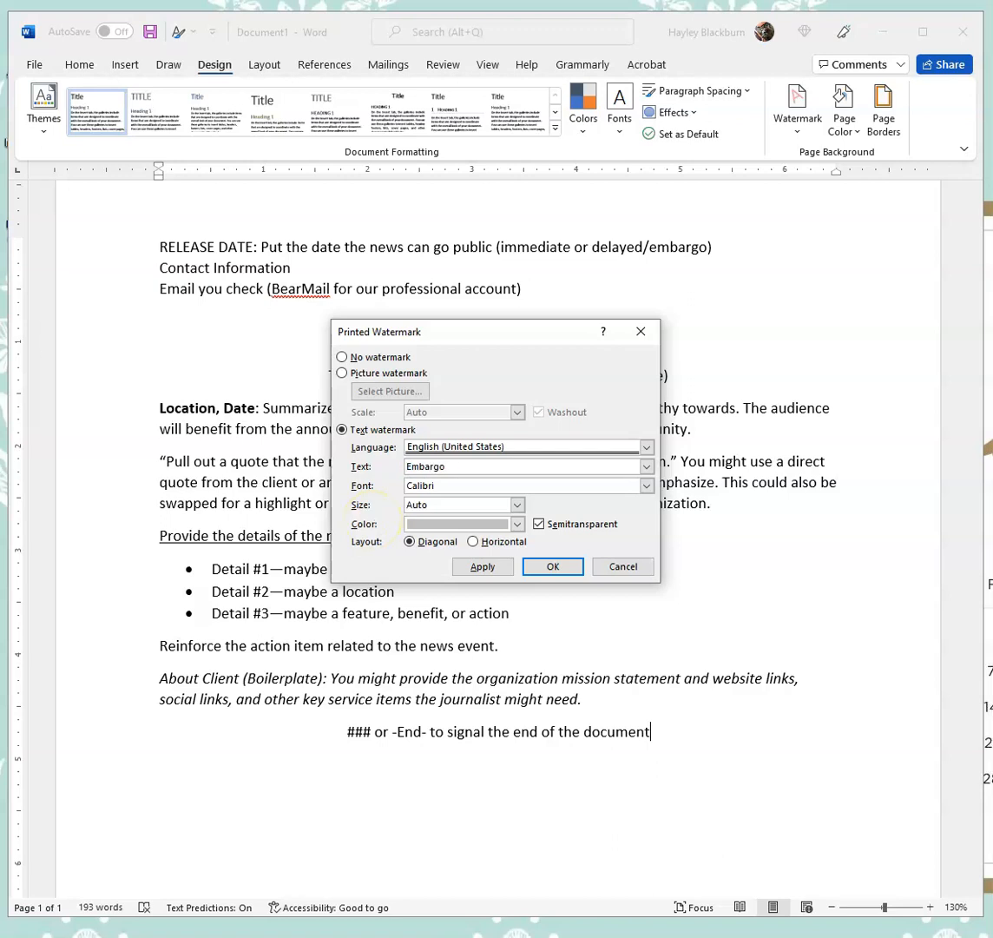
{"action": "left_click", "coordinate": [553, 566]}
- Replace the watermark with the CONFIDENTIAL 2 preset
{"action": "scroll", "coordinate": [211, 817], "scroll_direction": "down", "scroll_amount": 3}
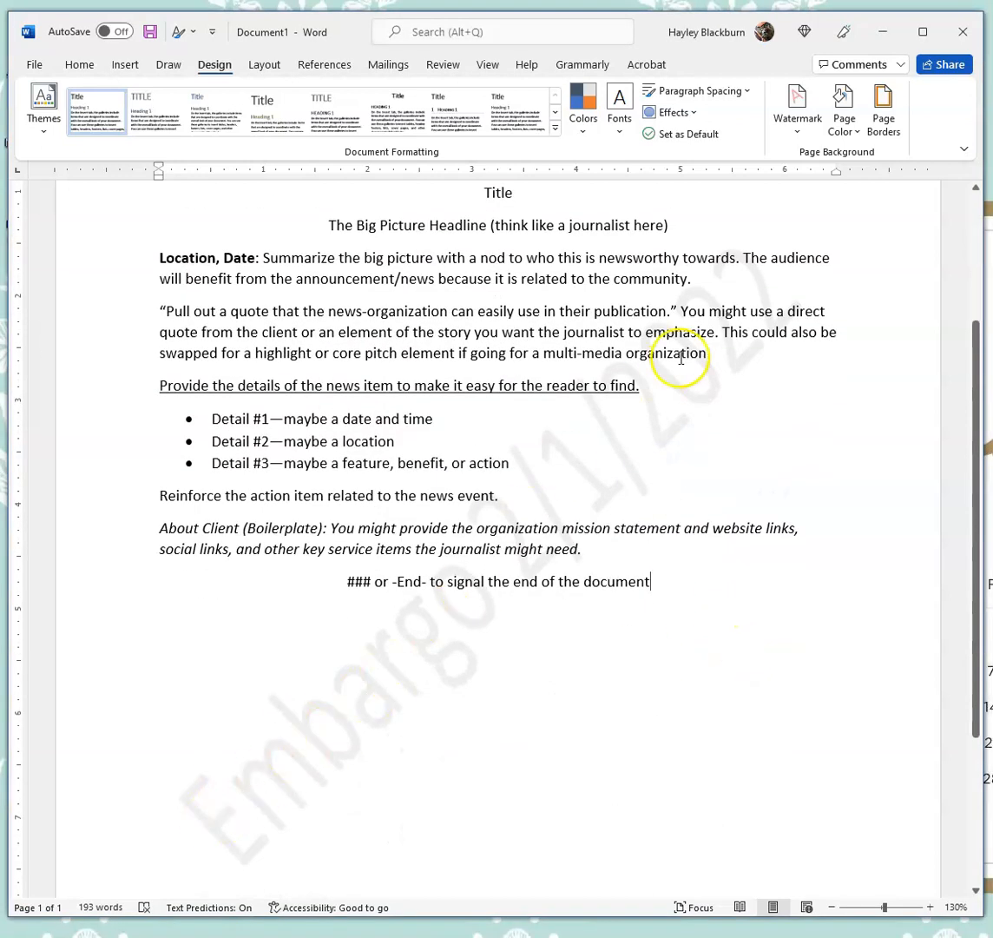
{"action": "scroll", "coordinate": [658, 373], "scroll_direction": "up", "scroll_amount": 3}
{"action": "left_click", "coordinate": [786, 120]}
{"action": "left_click", "coordinate": [925, 238]}
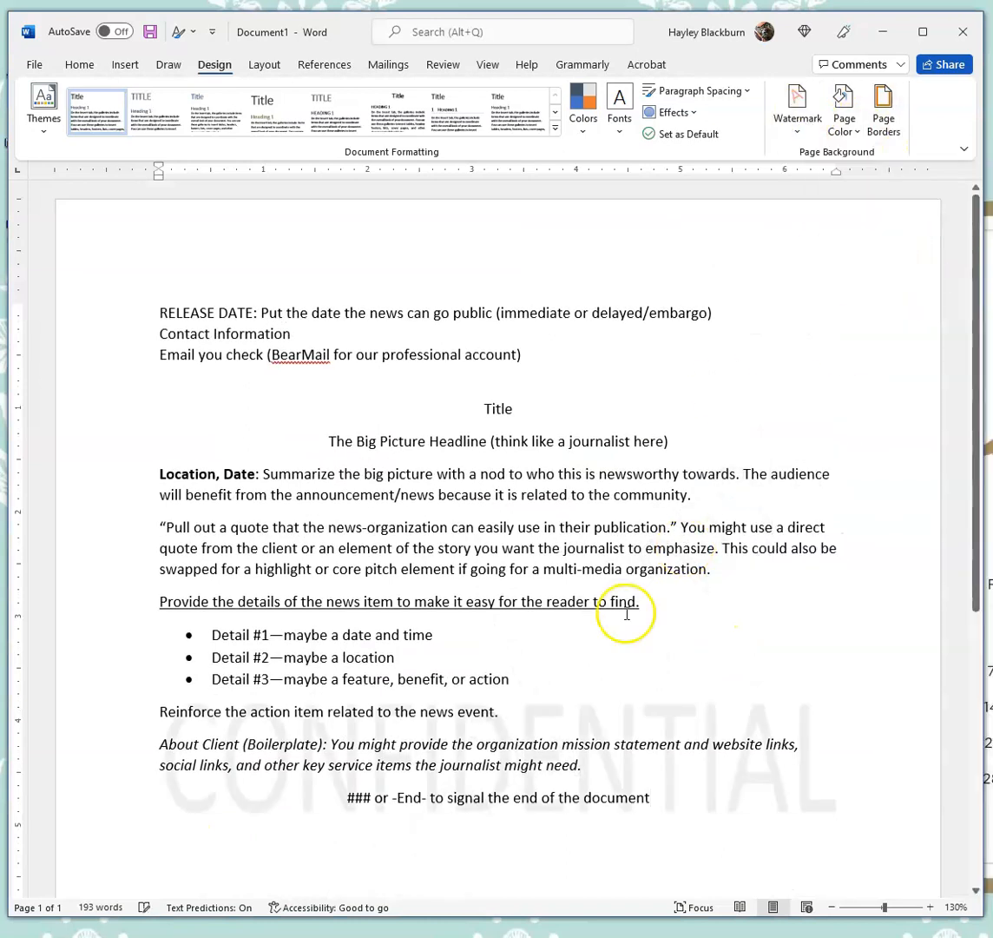
{"action": "scroll", "coordinate": [610, 754], "scroll_direction": "down", "scroll_amount": 2}
{"action": "scroll", "coordinate": [609, 754], "scroll_direction": "up", "scroll_amount": 1}
{"action": "left_click", "coordinate": [792, 103]}
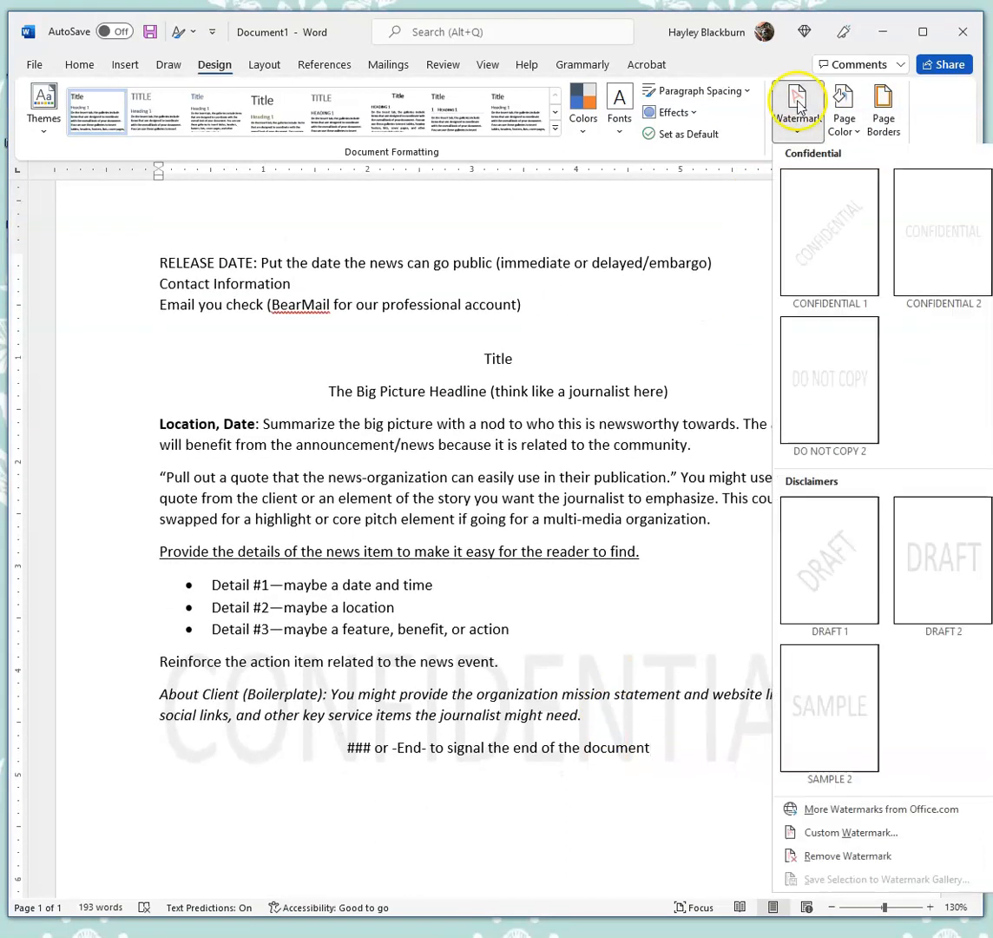
{"action": "left_click", "coordinate": [851, 836]}
{"action": "left_click", "coordinate": [342, 373]}
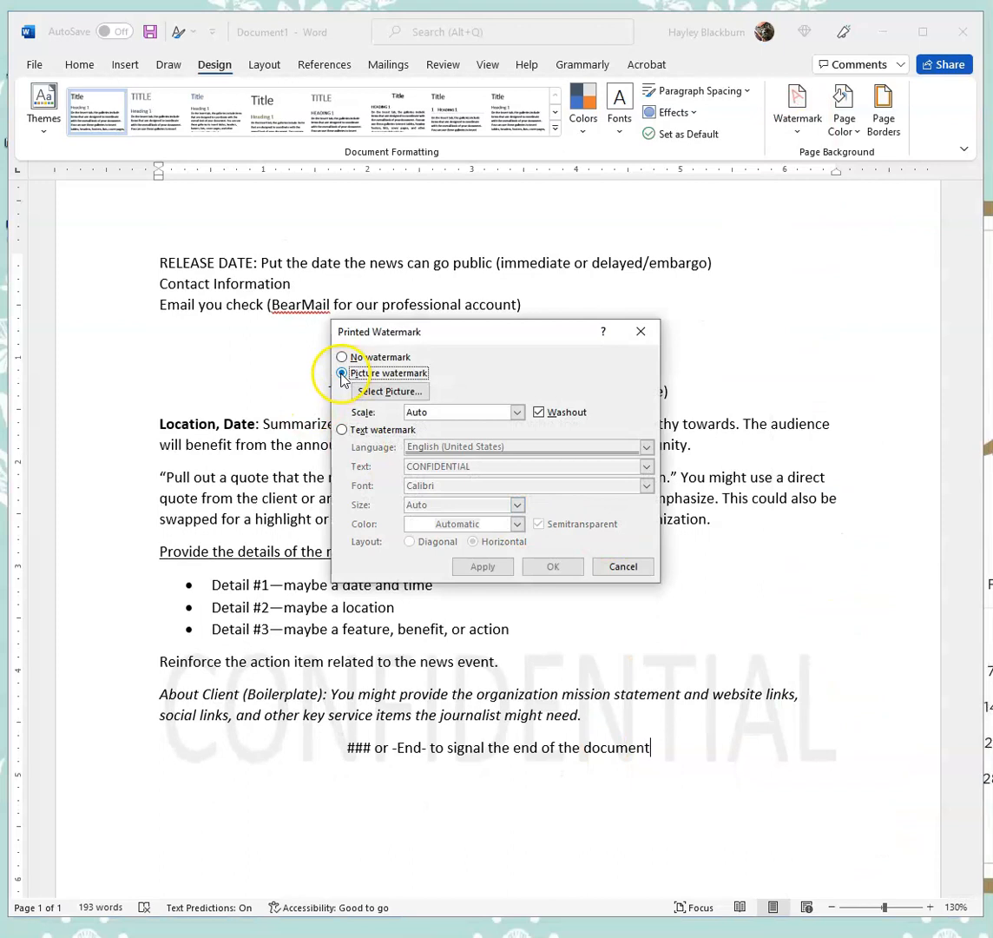
{"action": "left_click", "coordinate": [413, 391]}
{"action": "left_click", "coordinate": [768, 287]}
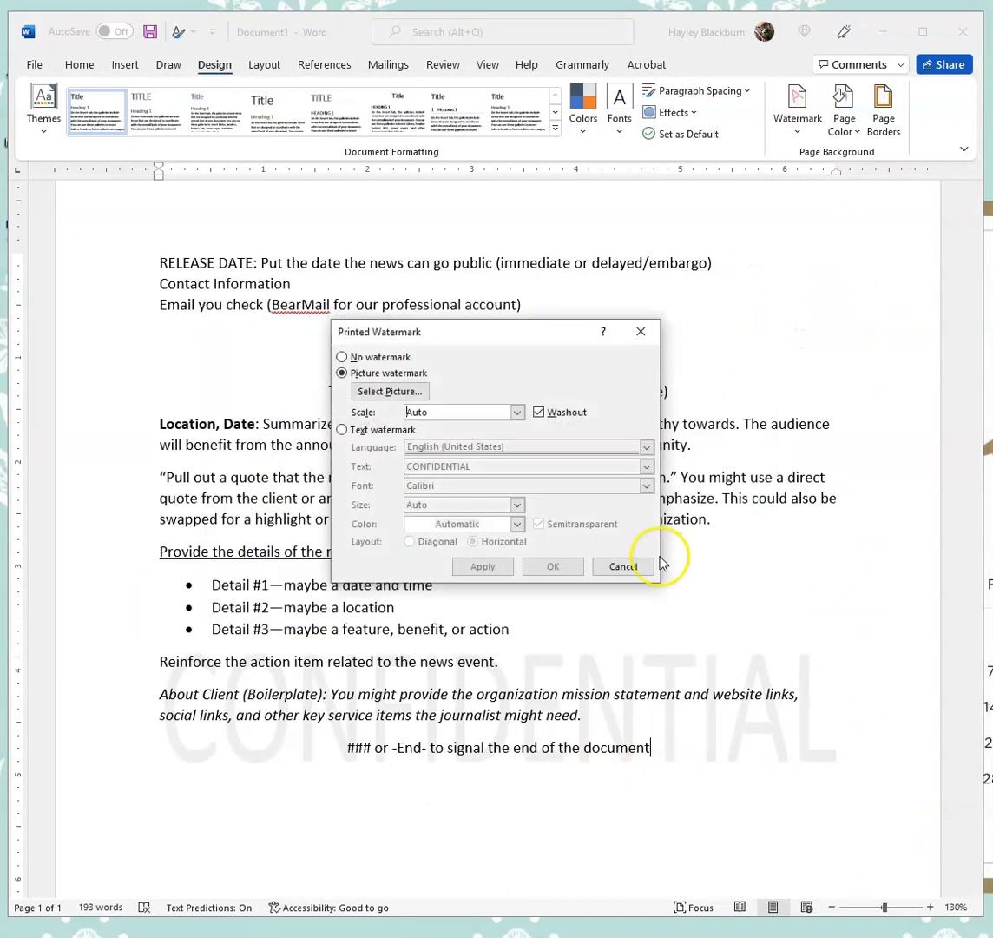
{"action": "left_click", "coordinate": [627, 565]}
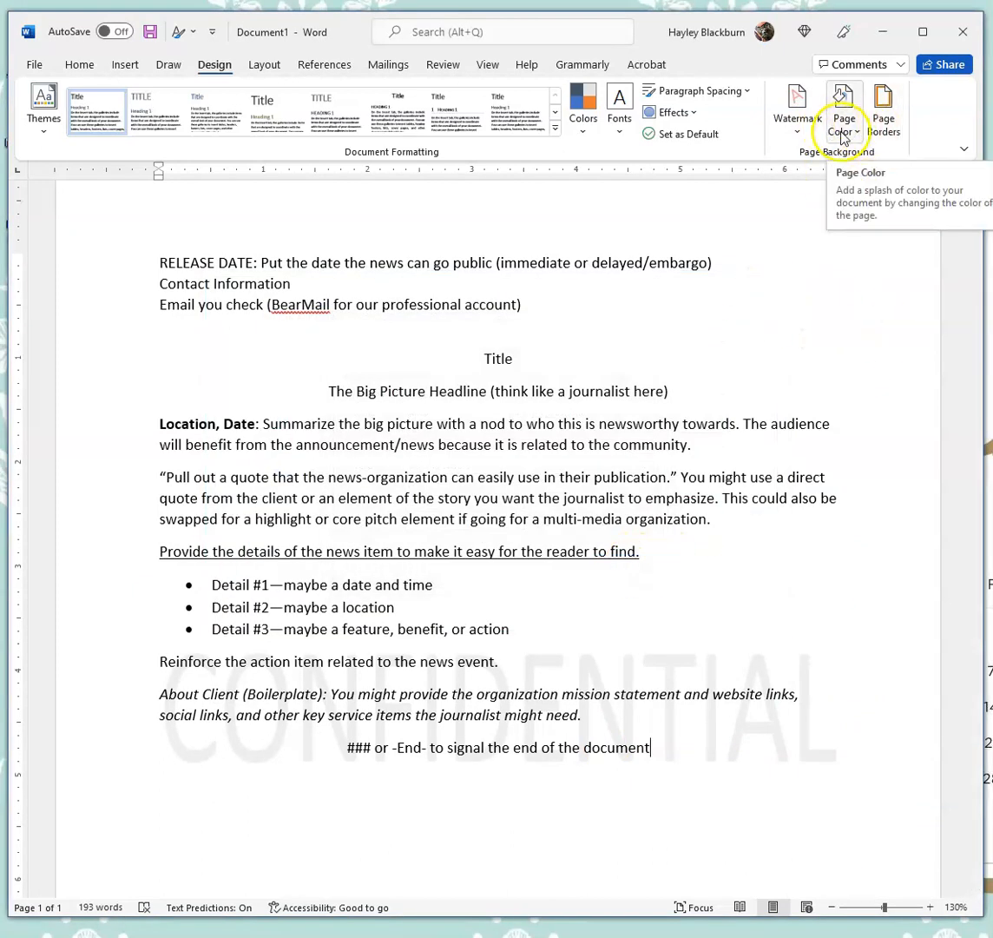
- Replace the watermark with a custom horizontal text watermark reading "Immediate Release"
{"action": "left_click", "coordinate": [786, 126]}
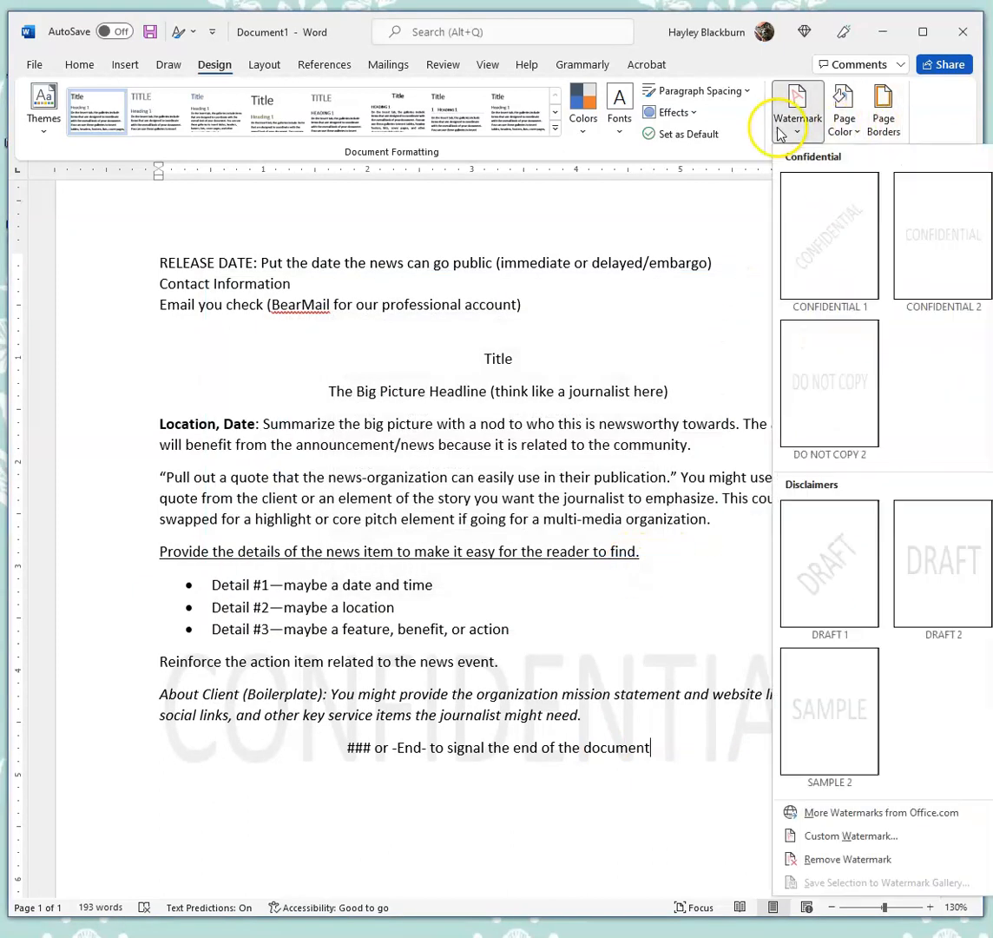
{"action": "left_click", "coordinate": [891, 836]}
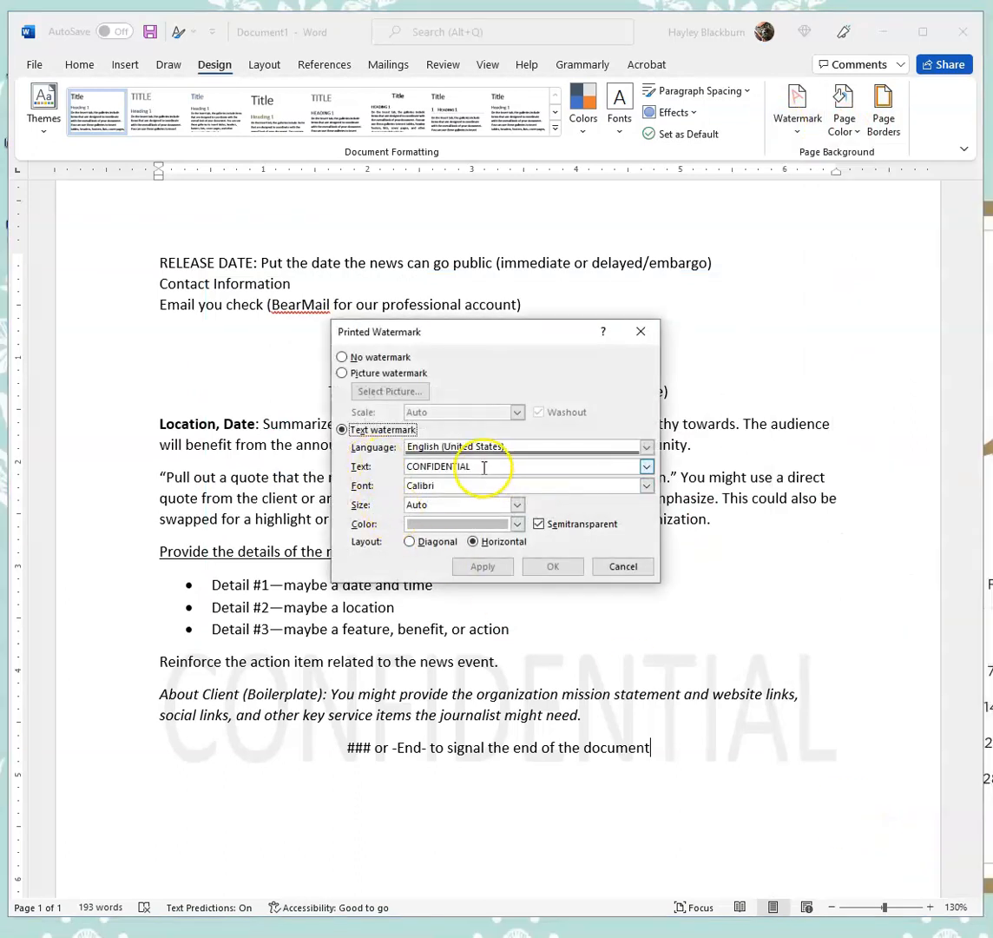
{"action": "left_click_drag", "start_coordinate": [483, 468], "coordinate": [400, 464]}
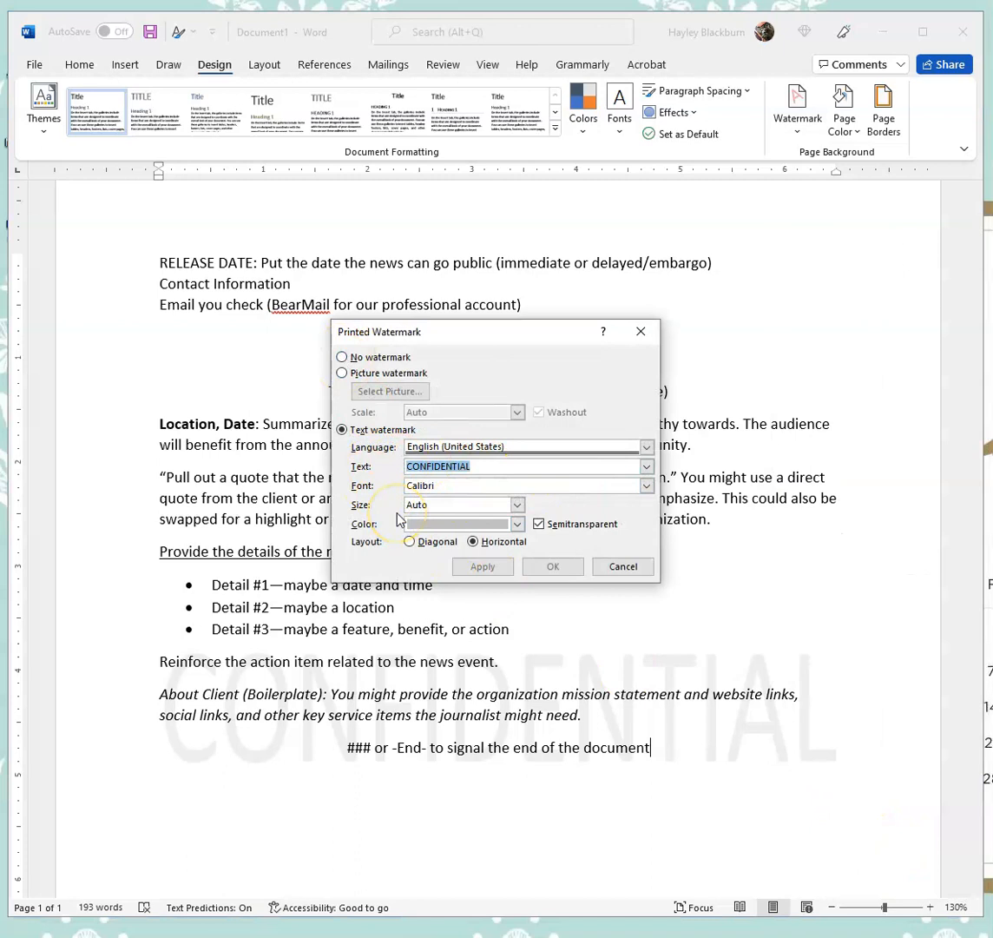
{"action": "type", "text": "Immediate Release"}
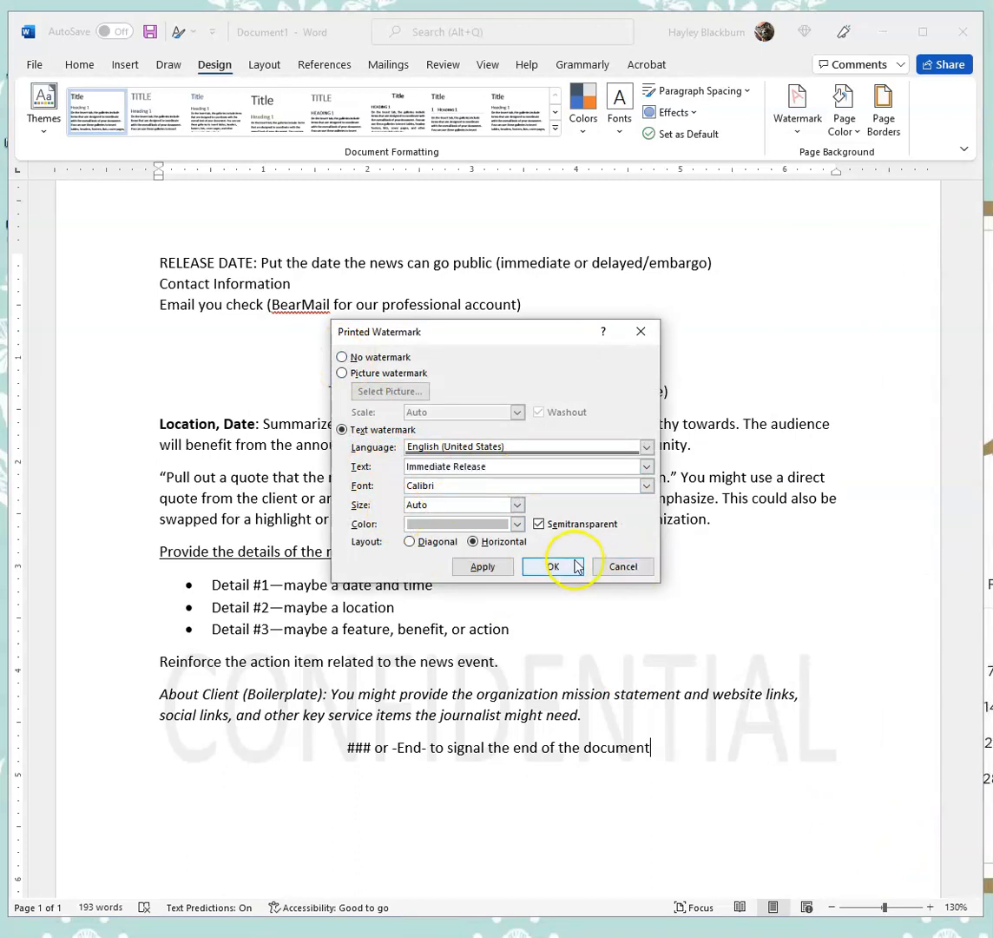
{"action": "left_click", "coordinate": [555, 566]}
- Insert the logo picture from the computer into the document
{"action": "scroll", "coordinate": [611, 617], "scroll_direction": "down", "scroll_amount": 1}
{"action": "scroll", "coordinate": [611, 617], "scroll_direction": "up", "scroll_amount": 2}
{"action": "double_click", "coordinate": [271, 259]}
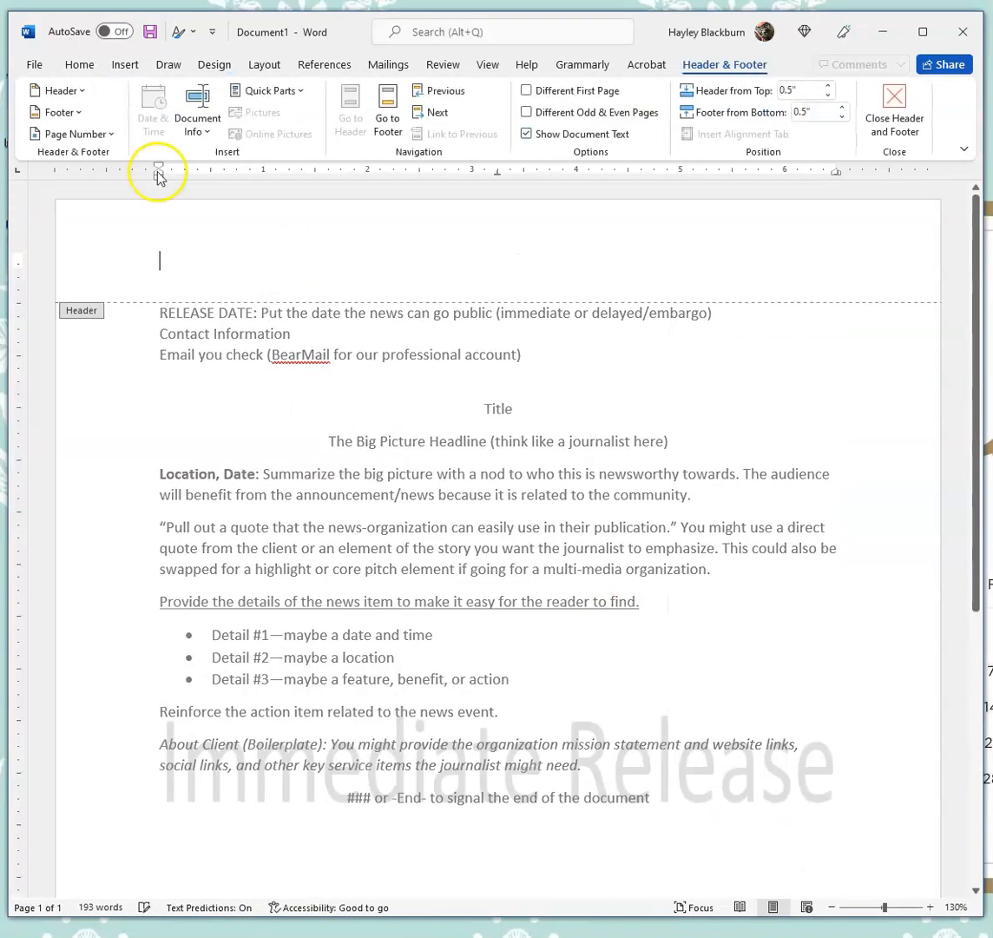
{"action": "left_click", "coordinate": [125, 65]}
{"action": "left_click", "coordinate": [846, 130]}
{"action": "left_click", "coordinate": [674, 241]}
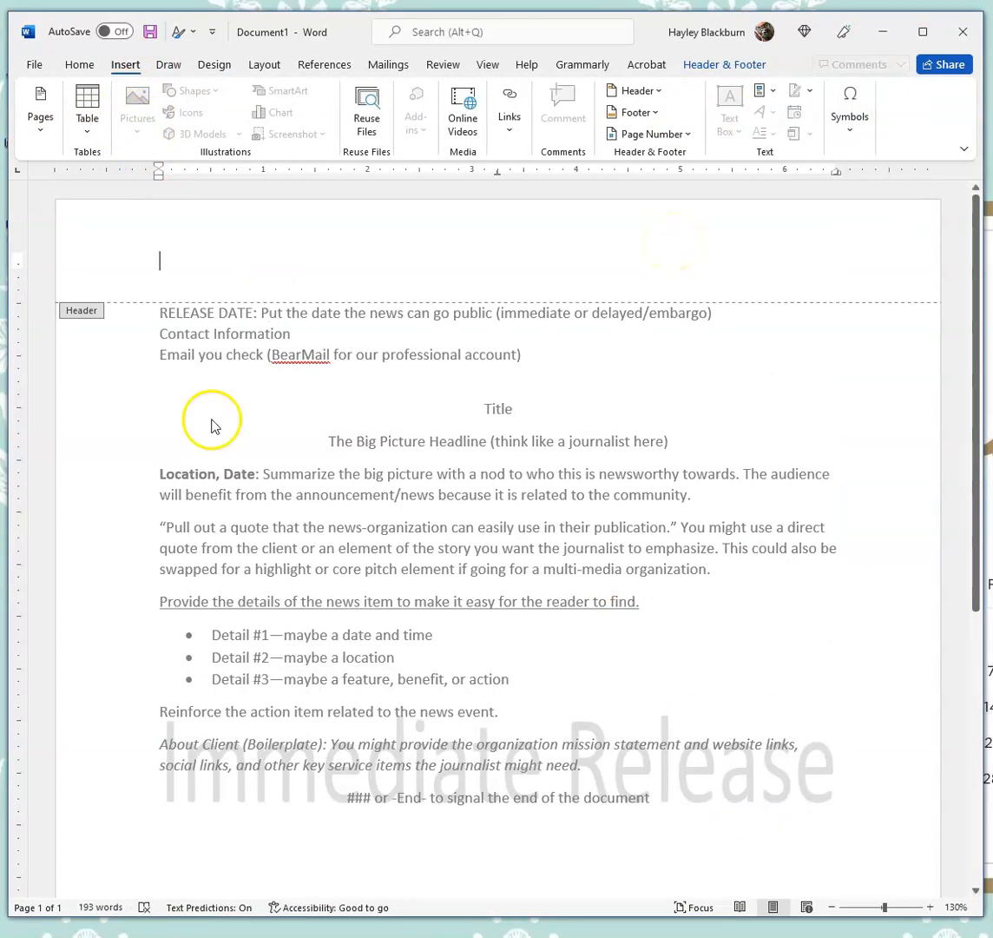
{"action": "left_click", "coordinate": [137, 104]}
{"action": "left_click", "coordinate": [169, 182]}
{"action": "double_click", "coordinate": [734, 556]}
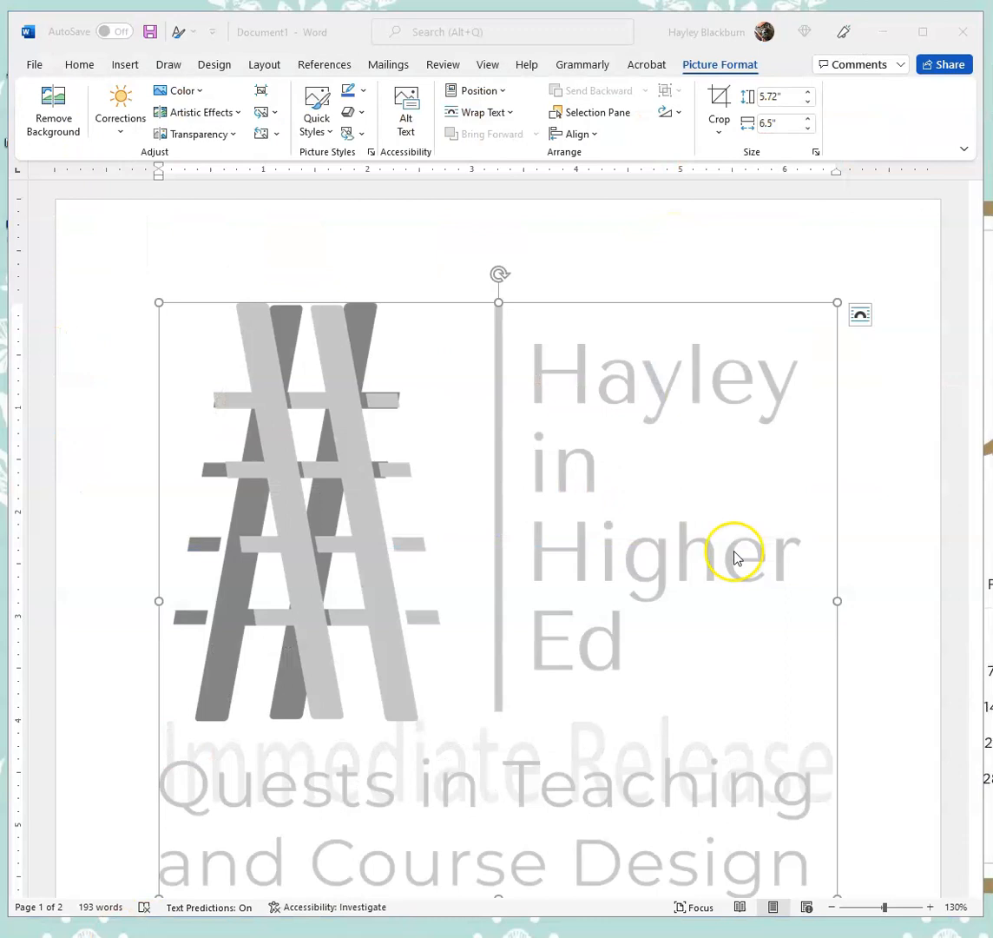
- Shrink the logo picture to a small size and cut it from the page
{"action": "scroll", "coordinate": [737, 557], "scroll_direction": "down", "scroll_amount": 4}
{"action": "left_click_drag", "start_coordinate": [838, 698], "coordinate": [618, 368]}
{"action": "scroll", "coordinate": [619, 370], "scroll_direction": "up", "scroll_amount": 3}
{"action": "left_click_drag", "start_coordinate": [618, 658], "coordinate": [246, 314]}
{"action": "left_click", "coordinate": [220, 345]}
{"action": "key", "text": "ctrl+x"}
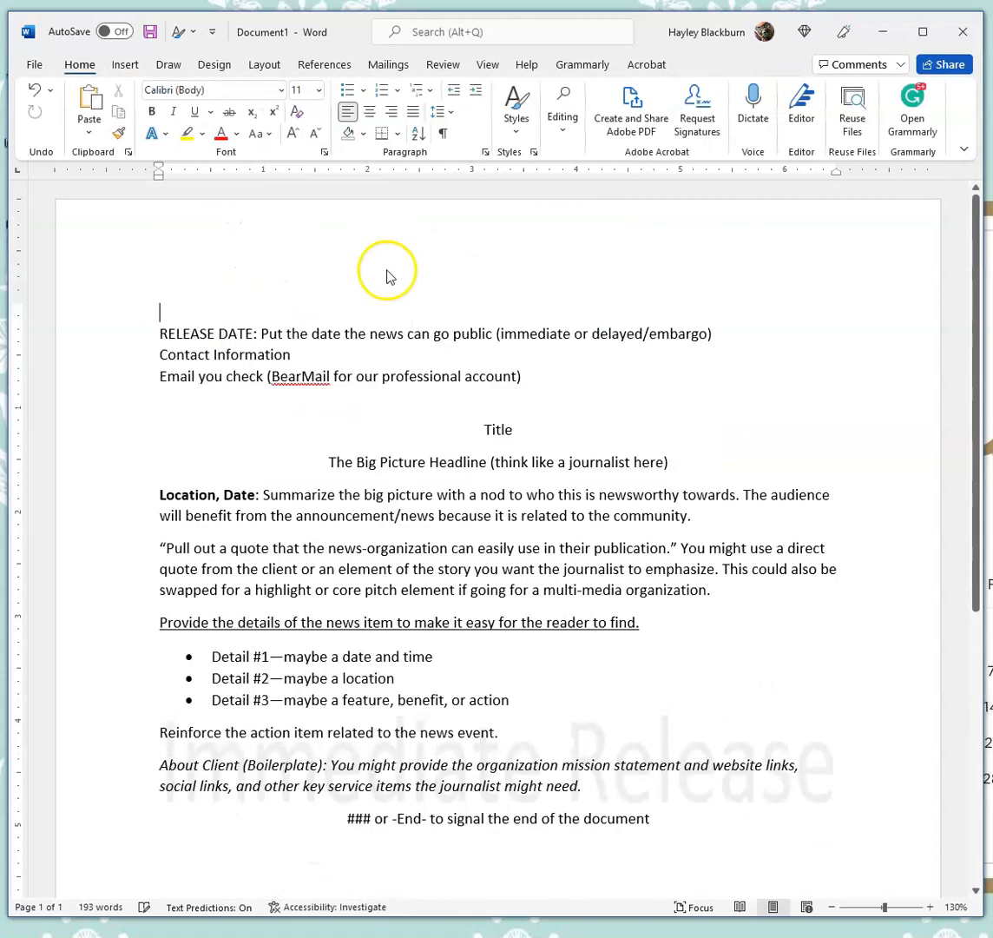
- Paste the logo into the header and center it
{"action": "double_click", "coordinate": [410, 229]}
{"action": "key", "text": "ctrl+v"}
{"action": "left_click", "coordinate": [200, 291]}
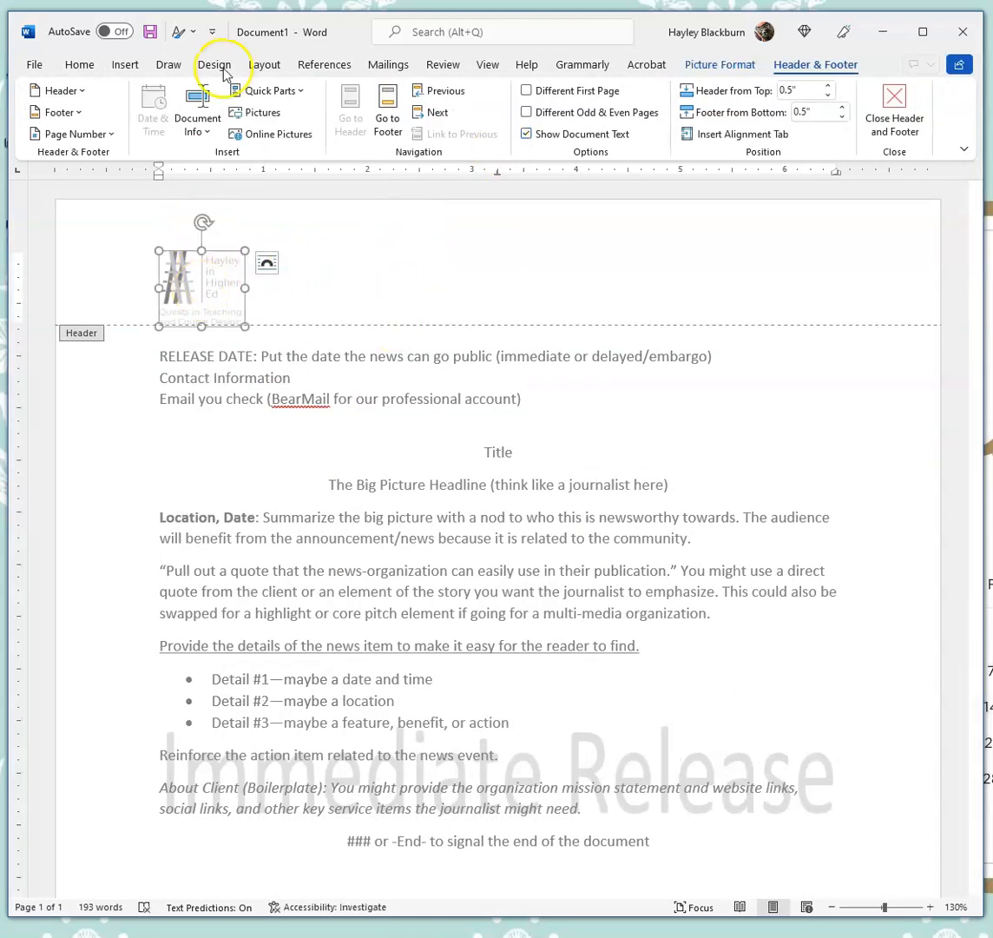
{"action": "left_click", "coordinate": [79, 64]}
{"action": "left_click", "coordinate": [370, 111]}
{"action": "key", "text": "Escape"}
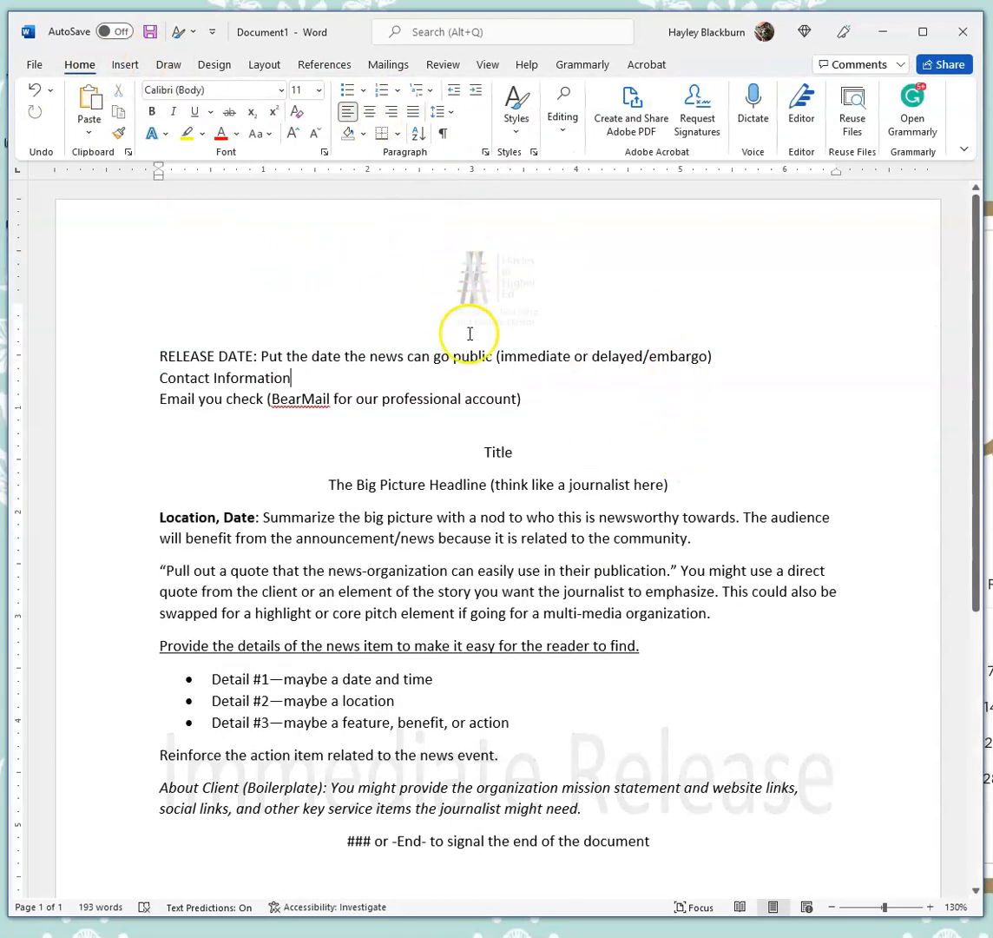
- Insert a horizontal line after the "Reinforce the action item related to the news event." paragraph
{"action": "scroll", "coordinate": [265, 358], "scroll_direction": "down", "scroll_amount": 1}
{"action": "scroll", "coordinate": [178, 347], "scroll_direction": "down", "scroll_amount": 2}
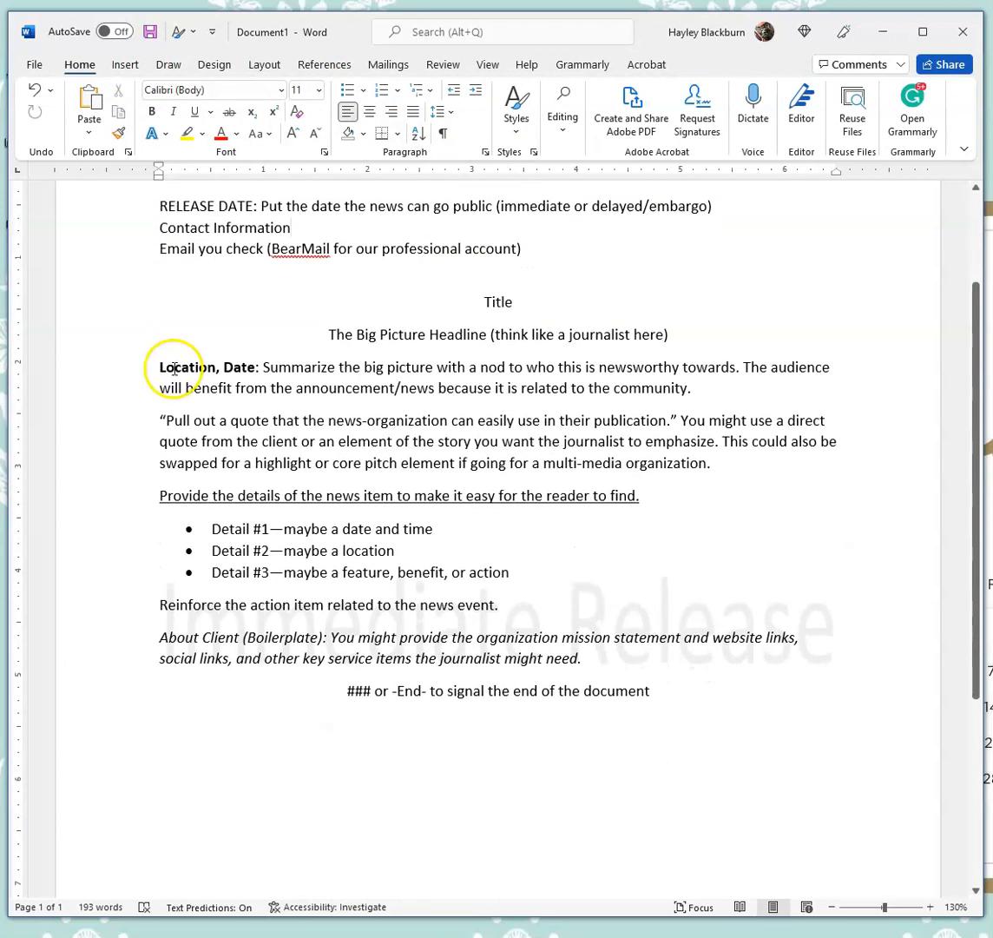
{"action": "left_click", "coordinate": [528, 604]}
{"action": "key", "text": "Return"}
{"action": "left_click", "coordinate": [397, 133]}
{"action": "left_click", "coordinate": [456, 446]}
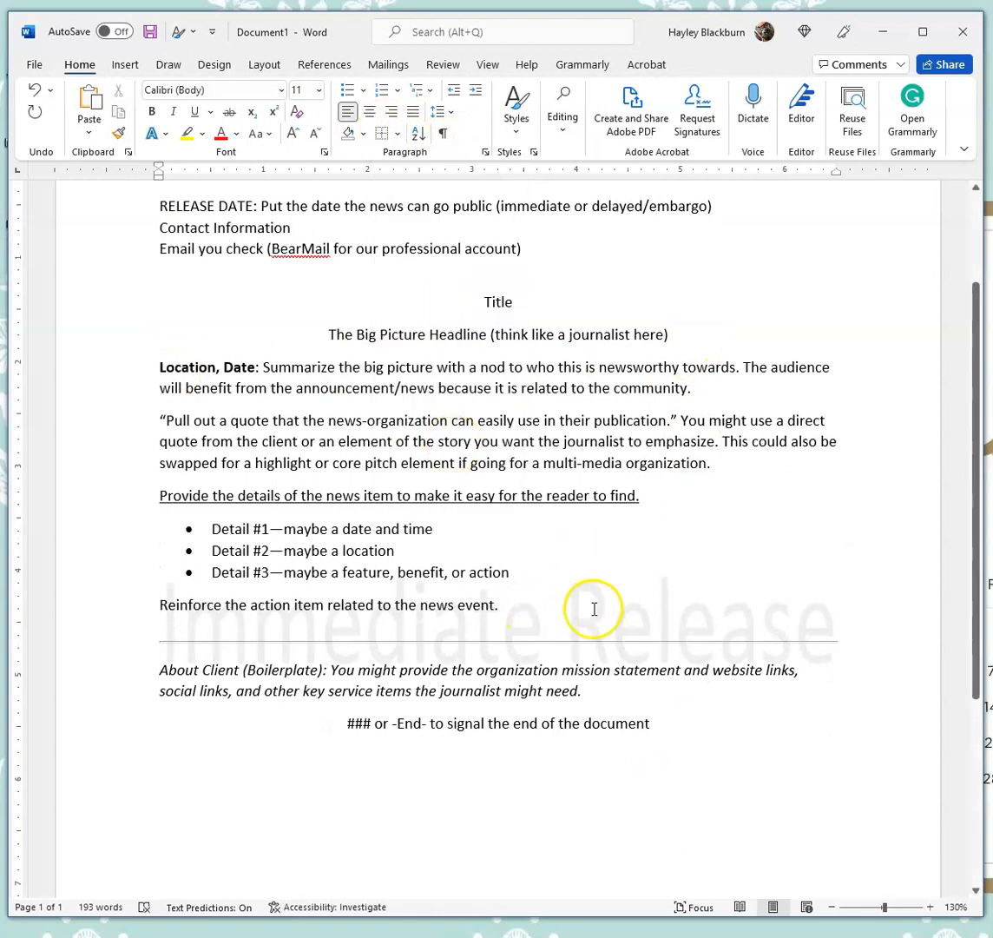
- Format the horizontal line with a solid black color and a 5 pt height
{"action": "double_click", "coordinate": [565, 643]}
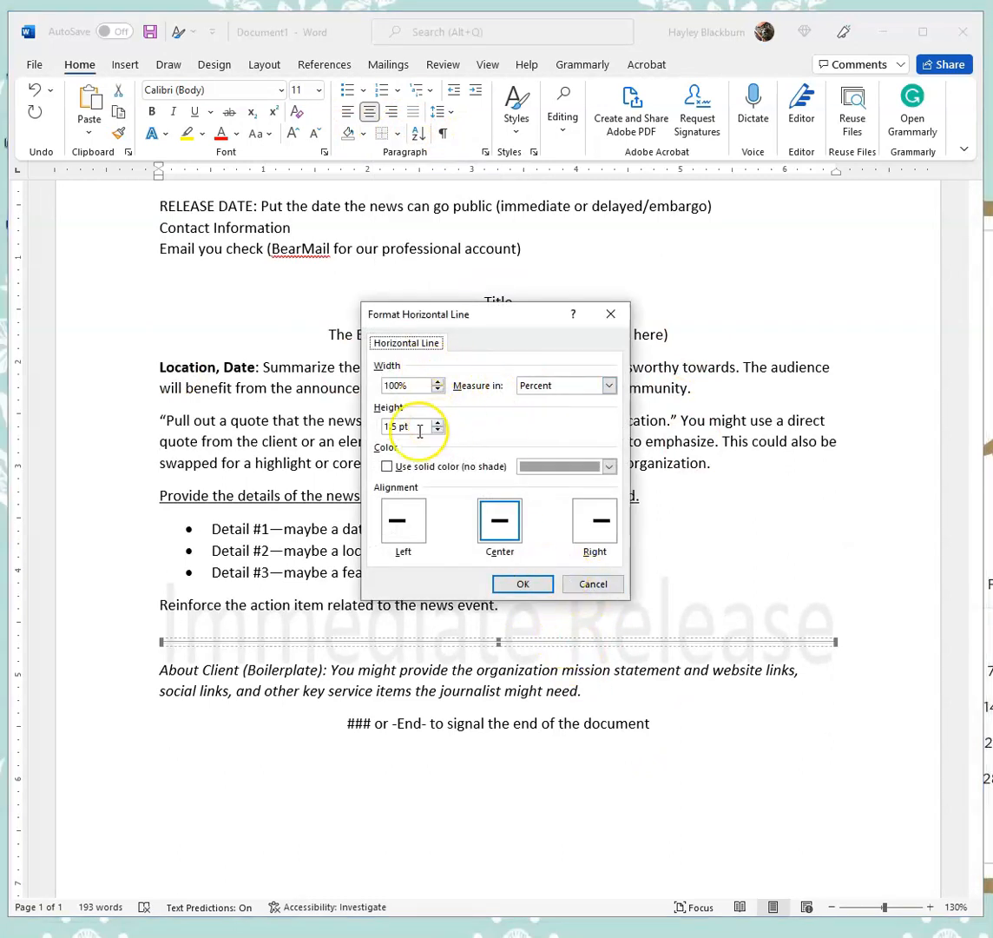
{"action": "left_click", "coordinate": [386, 467]}
{"action": "left_click", "coordinate": [565, 466]}
{"action": "left_click", "coordinate": [541, 509]}
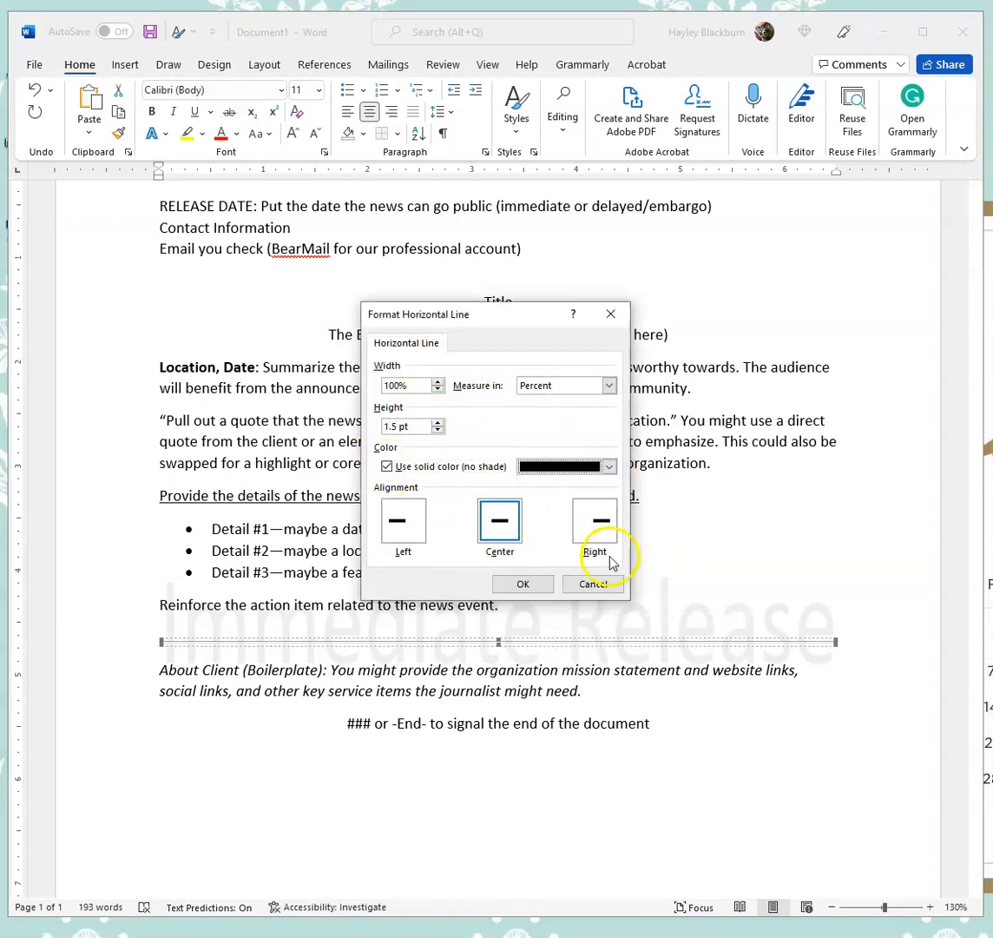
{"action": "left_click", "coordinate": [439, 422]}
{"action": "left_click", "coordinate": [439, 422]}
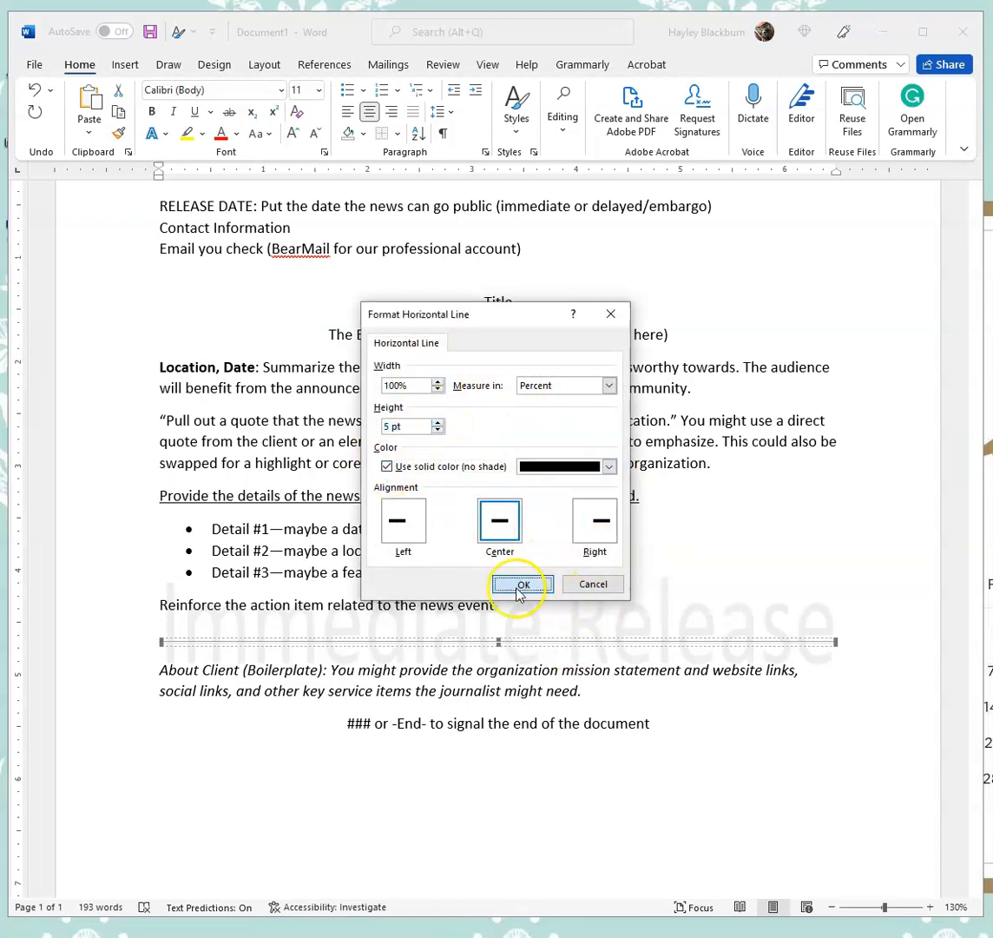
{"action": "left_click", "coordinate": [522, 583]}
- Set the horizontal line's height to 3 pt
{"action": "double_click", "coordinate": [582, 641]}
{"action": "triple_click", "coordinate": [438, 431]}
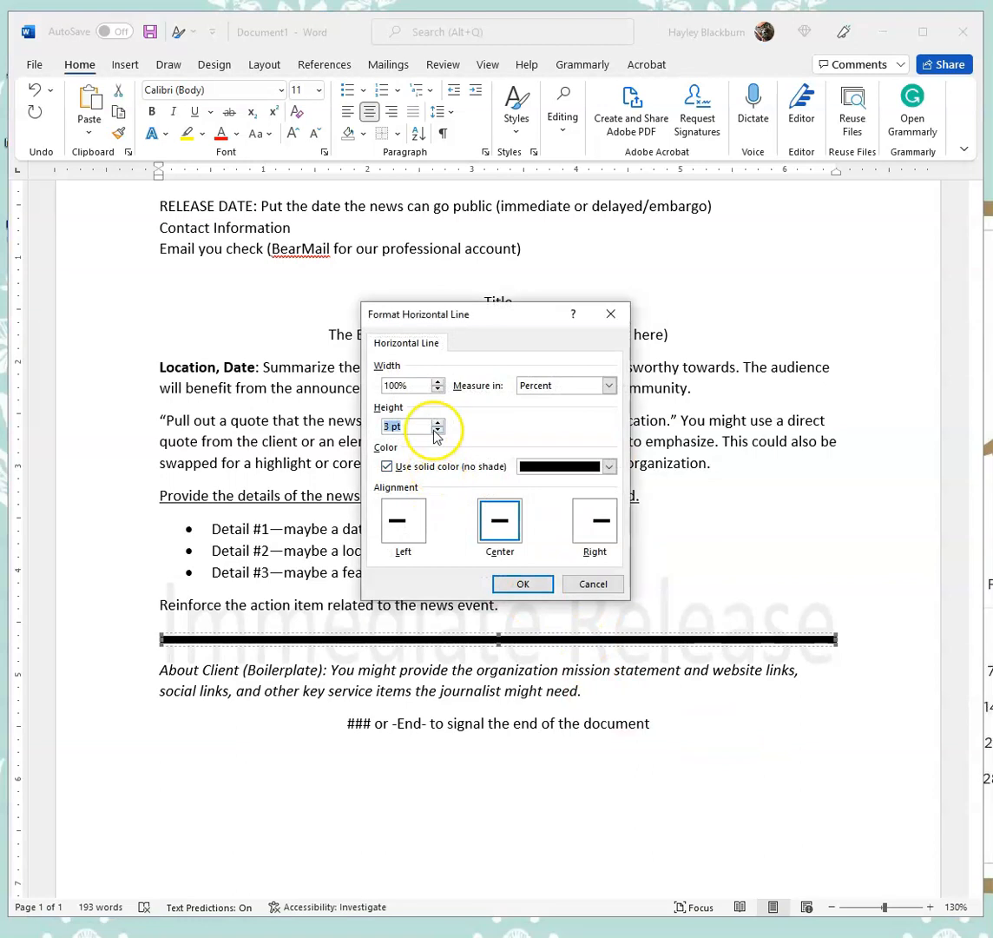
{"action": "left_click", "coordinate": [522, 585]}
- Delete the horizontal line and its empty paragraph
{"action": "left_click", "coordinate": [750, 807]}
{"action": "scroll", "coordinate": [479, 837], "scroll_direction": "down", "scroll_amount": 3}
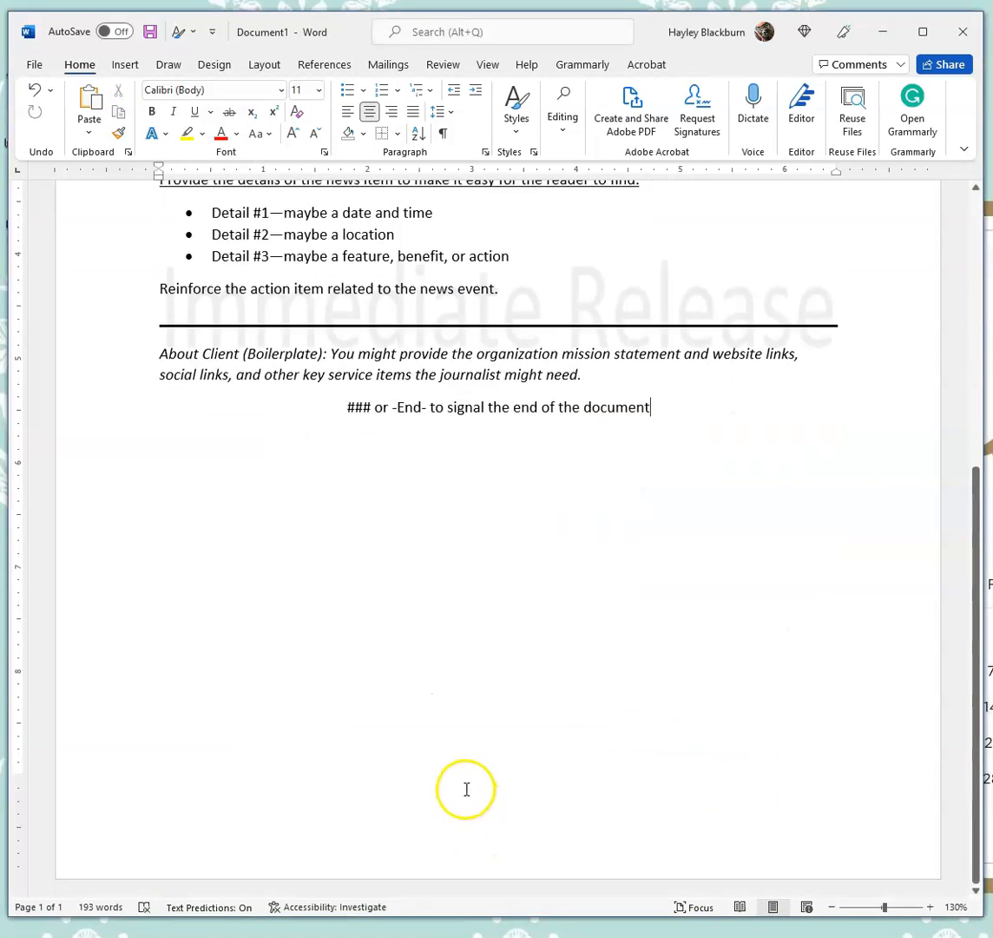
{"action": "scroll", "coordinate": [466, 787], "scroll_direction": "up", "scroll_amount": 7}
{"action": "left_click", "coordinate": [495, 725]}
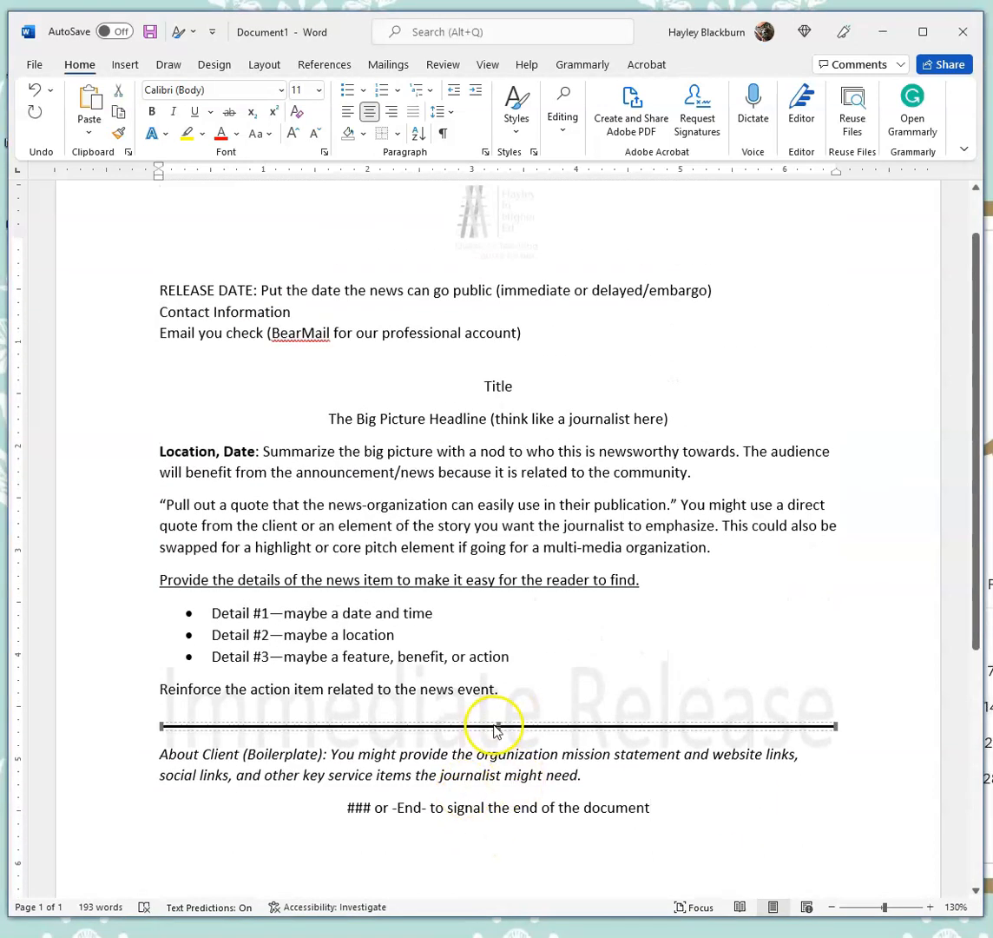
{"action": "key", "text": "BackSpace"}
{"action": "key", "text": "BackSpace"}
{"action": "scroll", "coordinate": [558, 692], "scroll_direction": "up", "scroll_amount": 1}
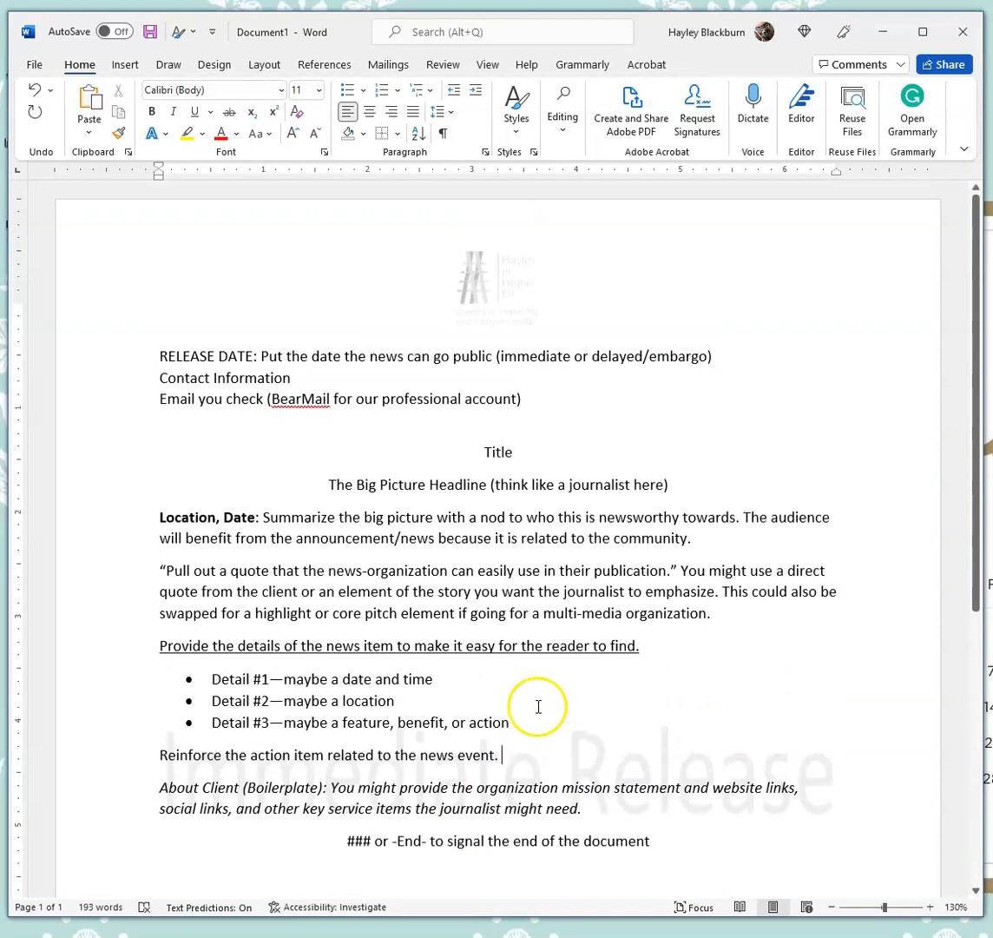